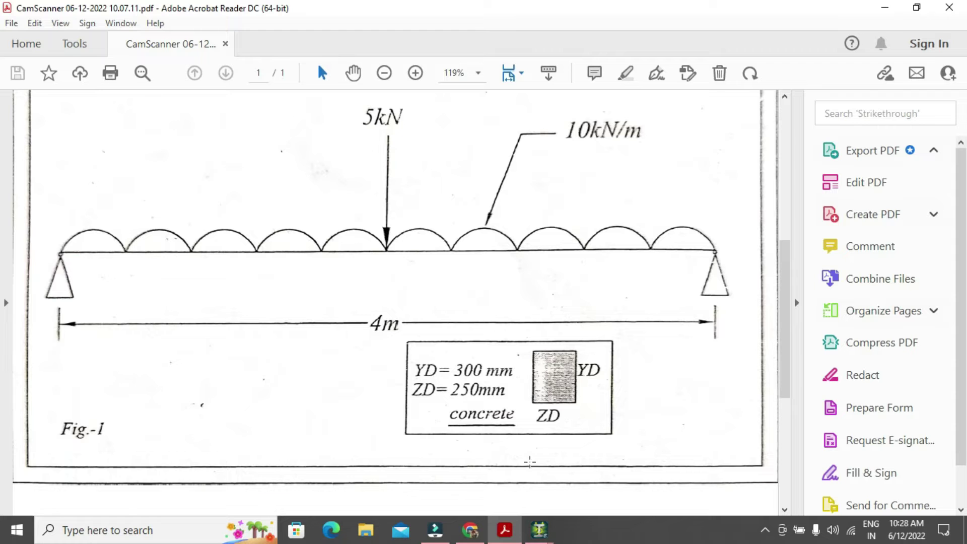
# Step: Switch to STAAD.Pro and create a Space model named Structure 3 in meter and kilonewton units with Add Beam, dismissing the snap grid
pyautogui.moveTo(538, 528)
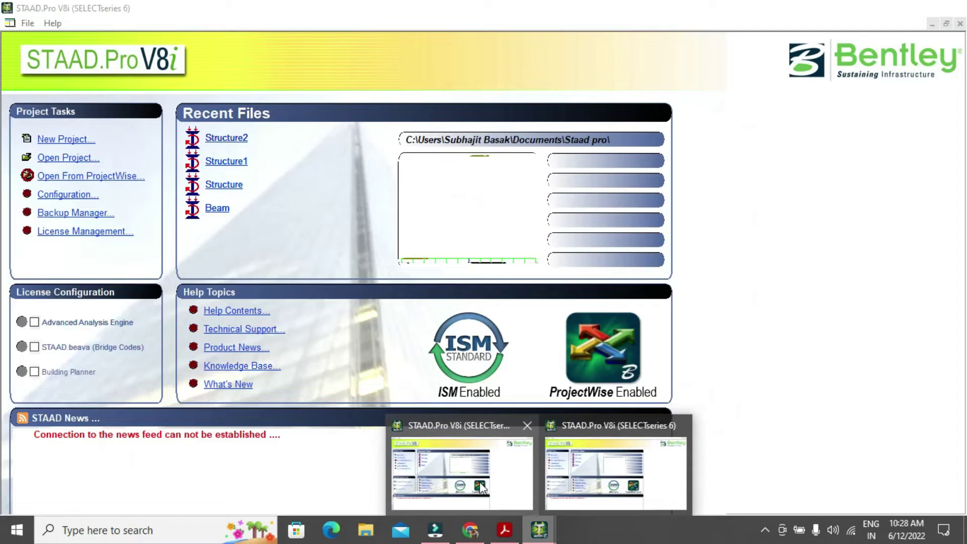
pyautogui.click(481, 487)
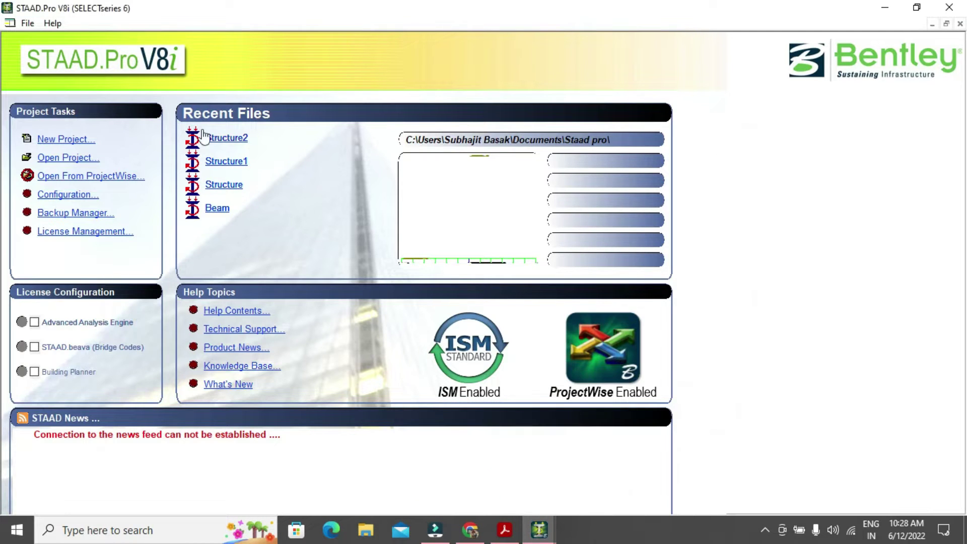
pyautogui.click(57, 140)
pyautogui.click(337, 153)
pyautogui.click(546, 171)
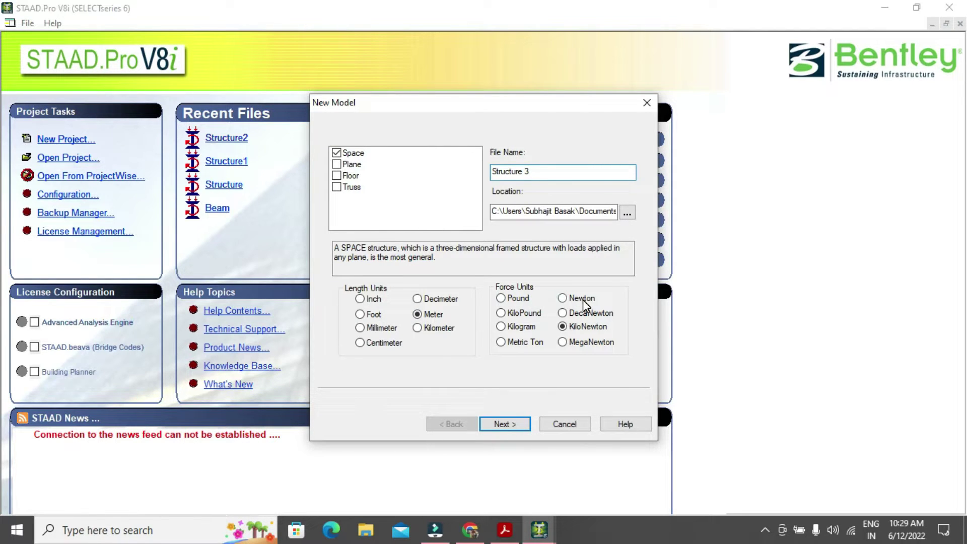
pyautogui.click(497, 425)
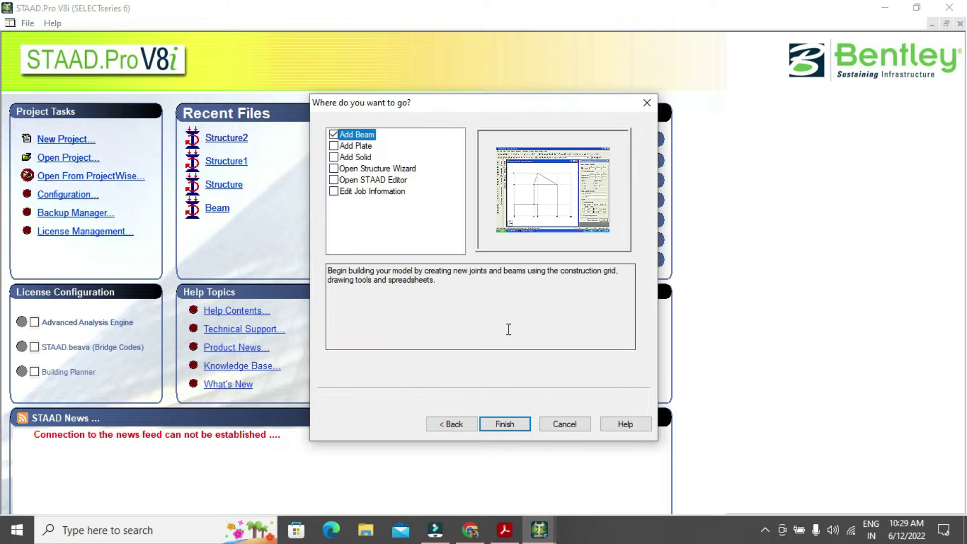
pyautogui.click(500, 424)
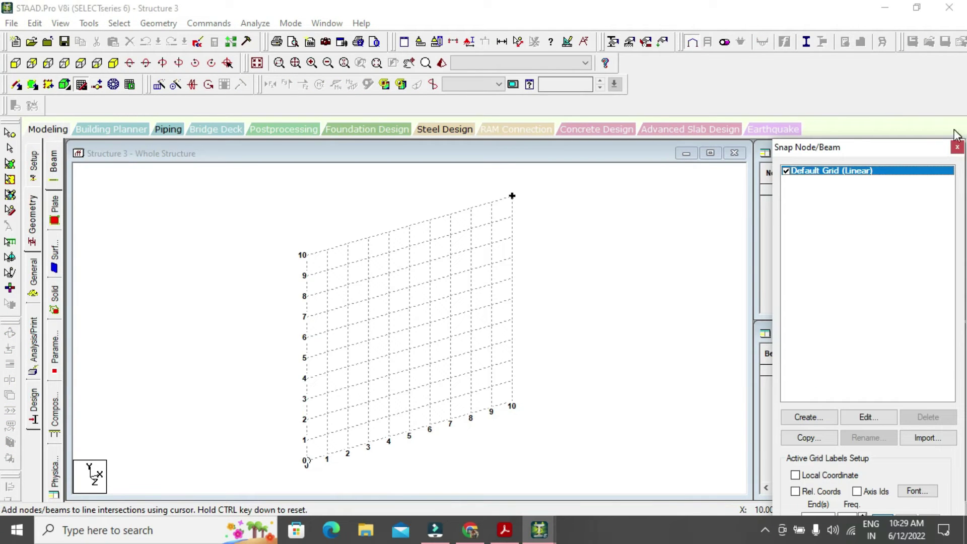
pyautogui.click(956, 148)
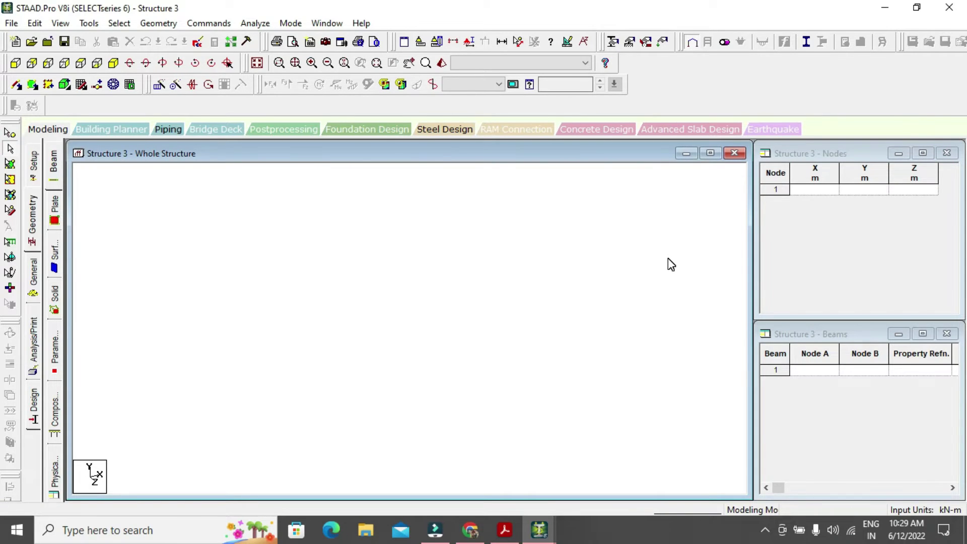
# Step: Add the first node at the origin with X, Y and Z coordinates of 0 m
pyautogui.click(812, 189)
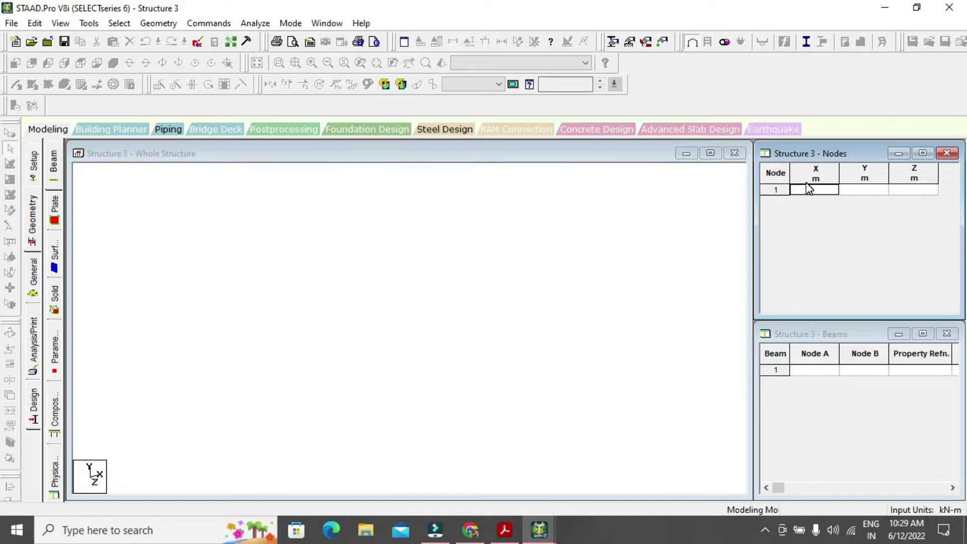
pyautogui.write('0')
pyautogui.press('Tab')
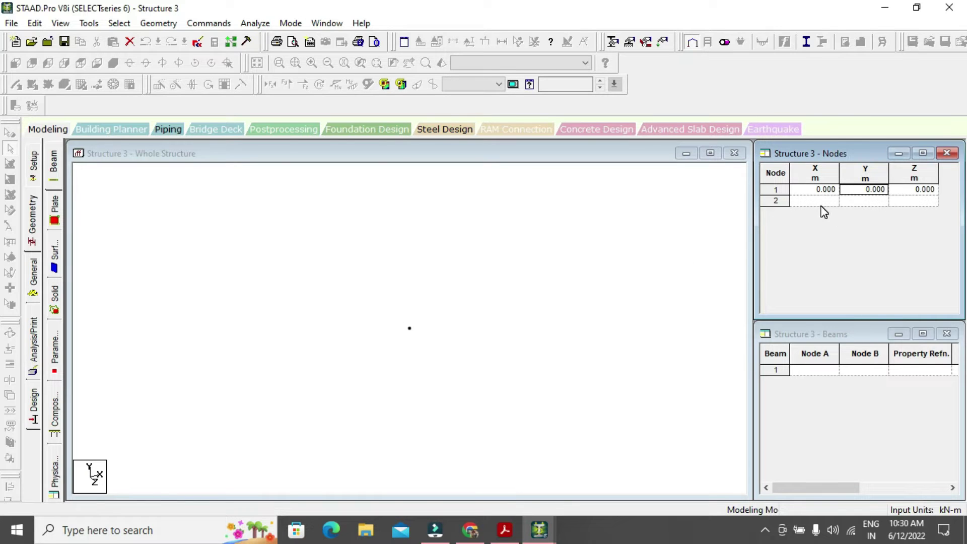
# Step: Check the beam span in the PDF sketch, return to the Structure 3 model and add a second node at X = 4 m
pyautogui.click(514, 532)
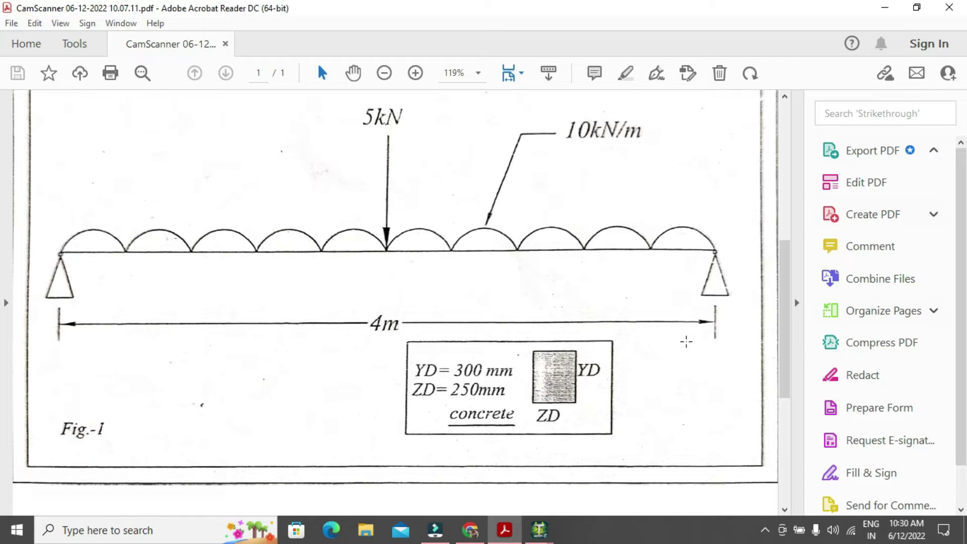
pyautogui.click(539, 529)
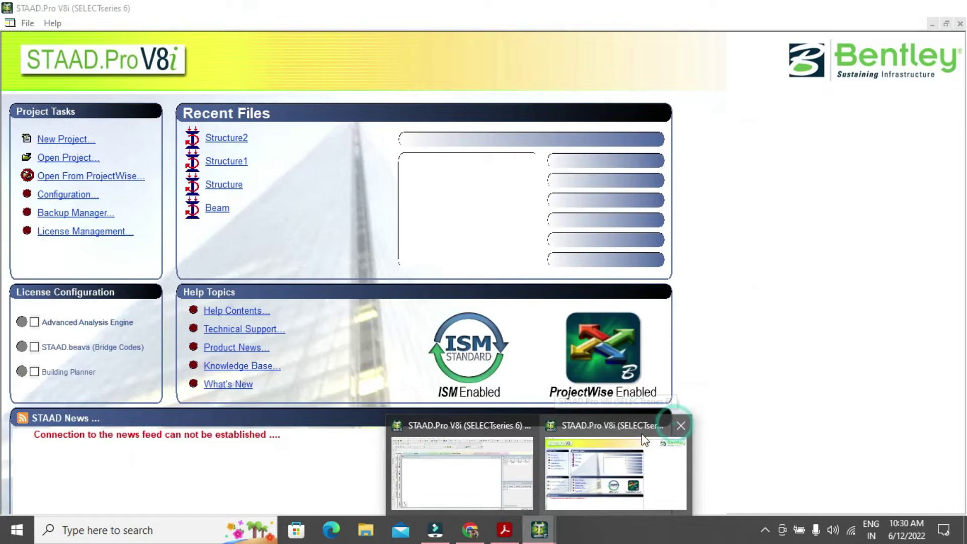
pyautogui.click(679, 425)
pyautogui.click(527, 476)
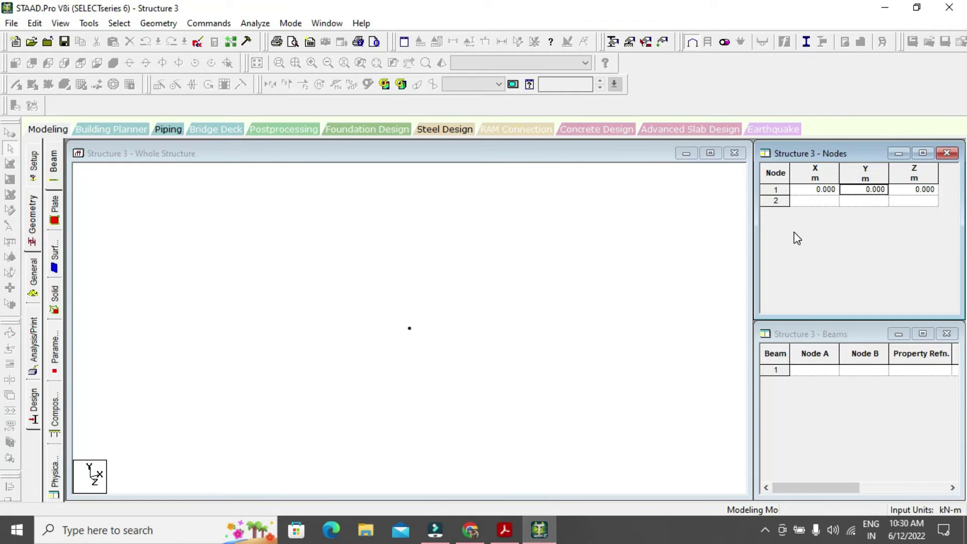
pyautogui.click(816, 201)
pyautogui.write('4')
pyautogui.press('Tab')
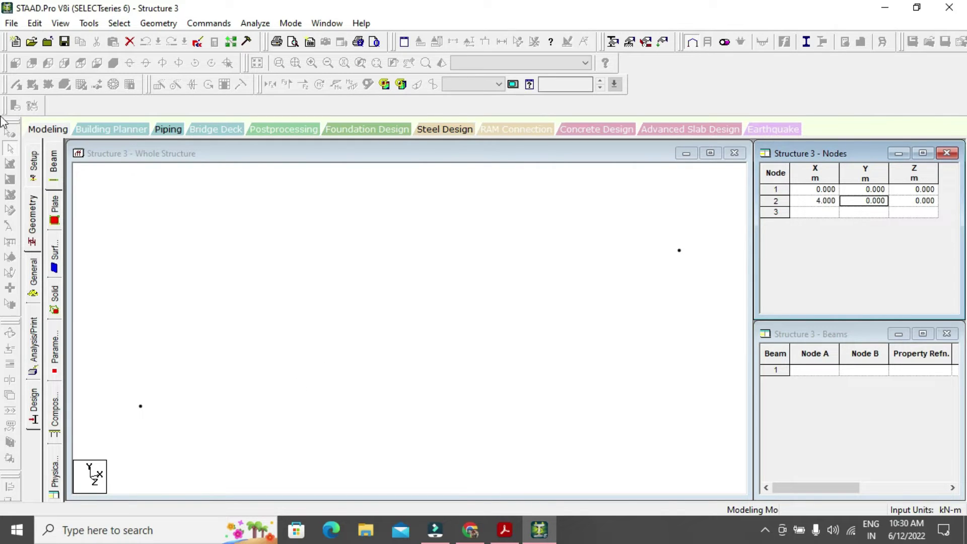
# Step: Show the structure from the front and display the node numbers
pyautogui.click(234, 326)
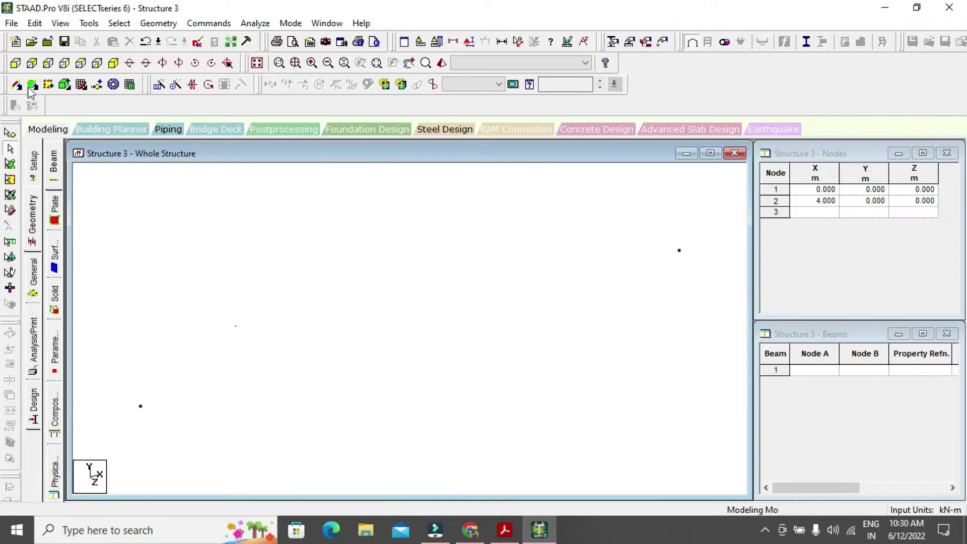
pyautogui.click(17, 64)
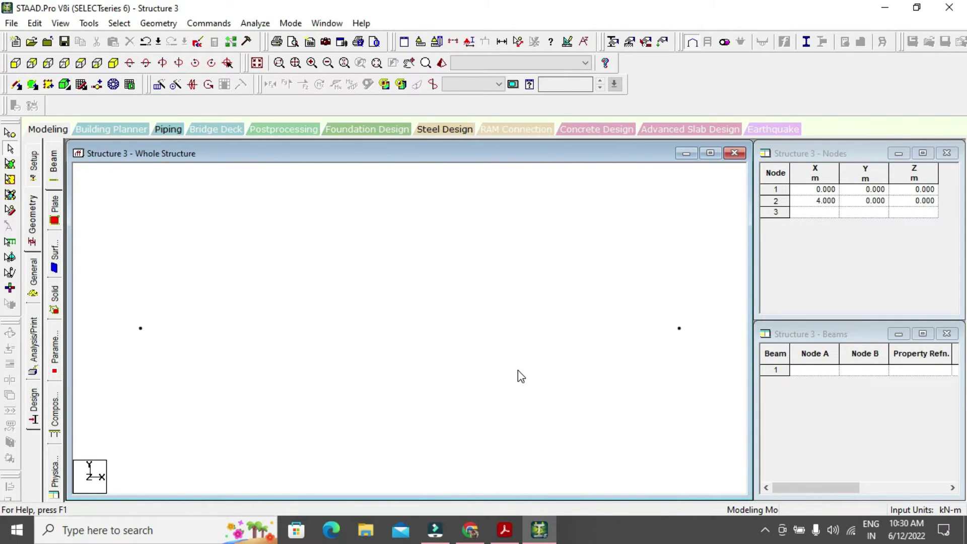
pyautogui.hotkey('shift', 'n')
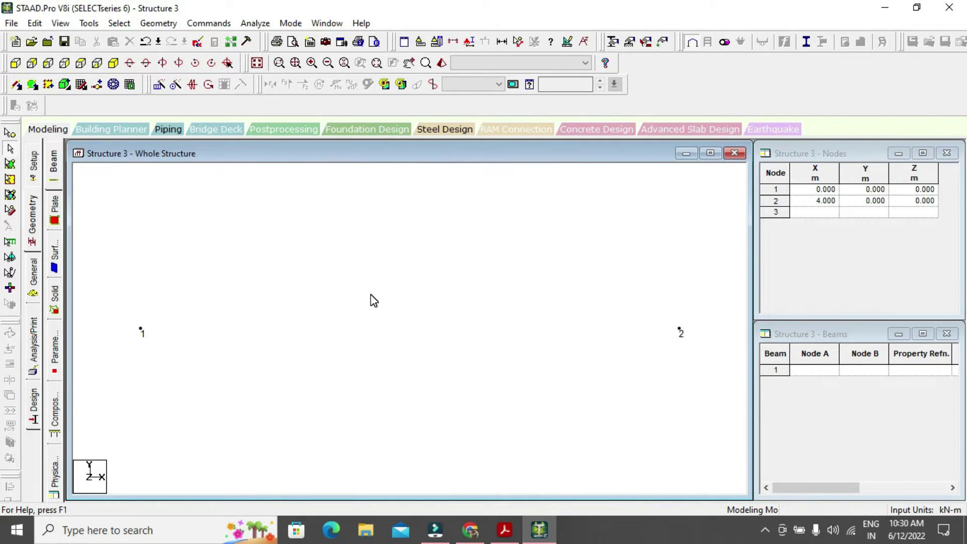
# Step: Add a beam from node 1 to node 2 and display the beam number
pyautogui.click(15, 87)
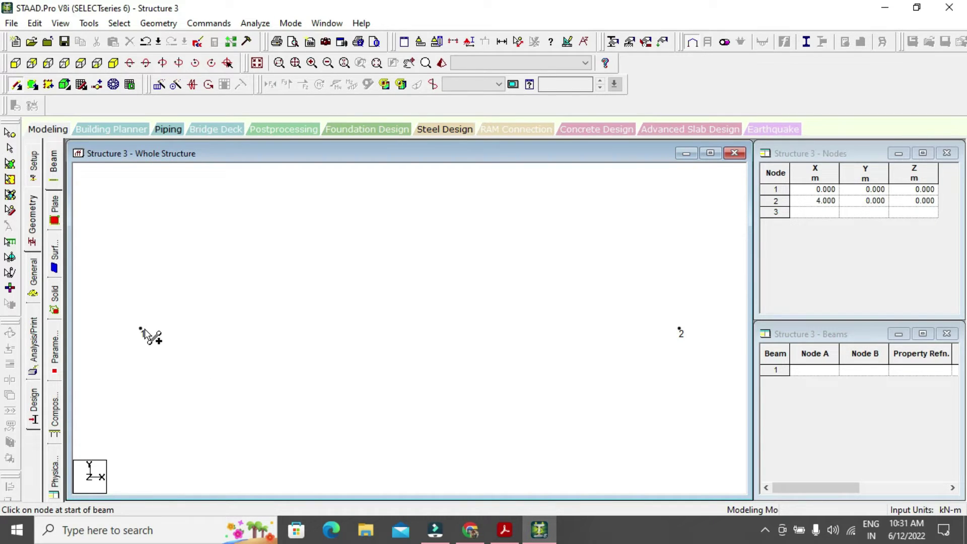
pyautogui.moveTo(142, 328); pyautogui.dragTo(679, 330)
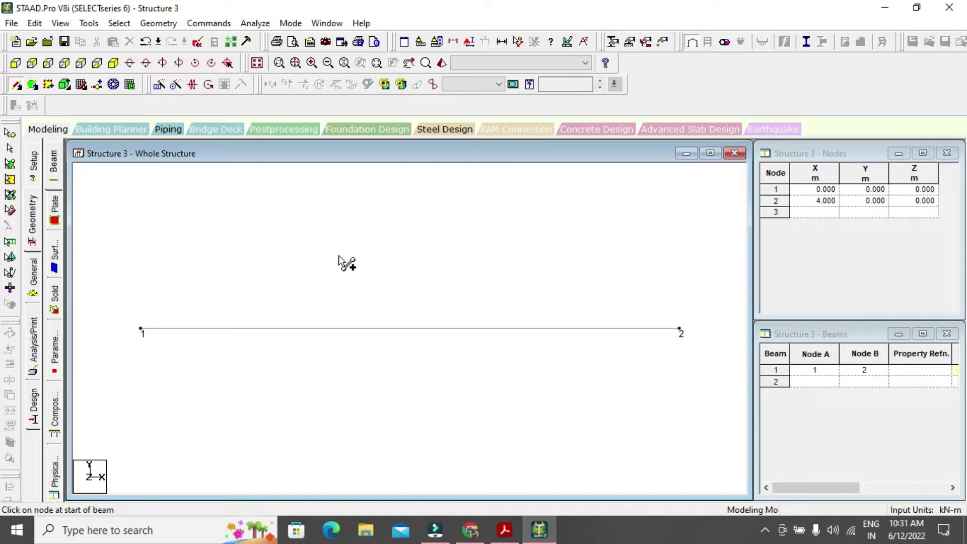
pyautogui.hotkey('shift', 'b')
# Step: Define a rectangular concrete section with YD 0.3 m and ZD 0.25 m, checking the dimensions against the PDF sketch
pyautogui.click(34, 275)
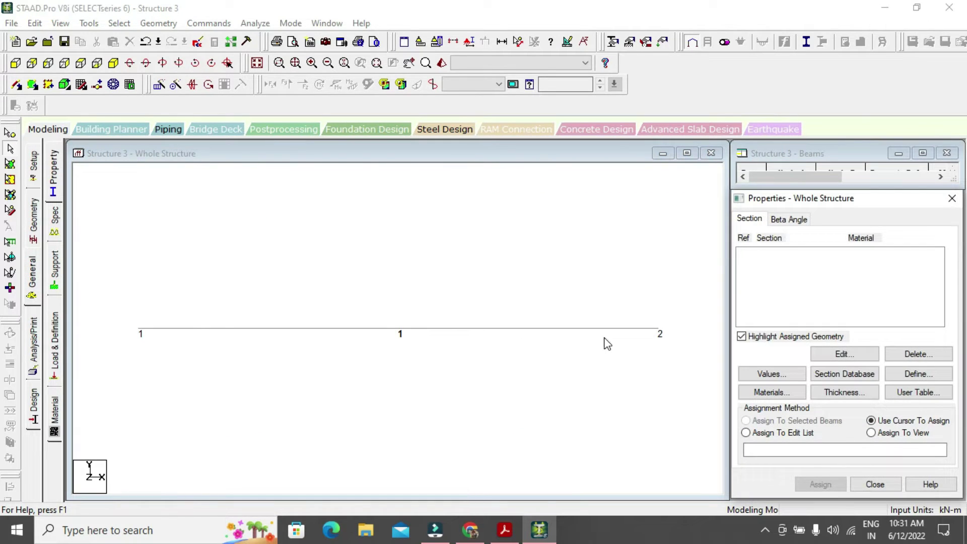
pyautogui.click(930, 375)
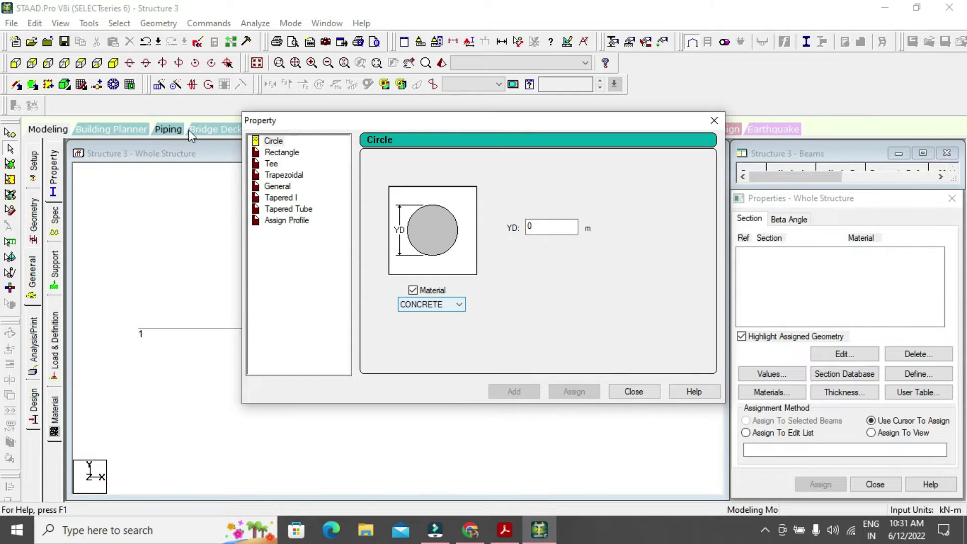
pyautogui.click(282, 152)
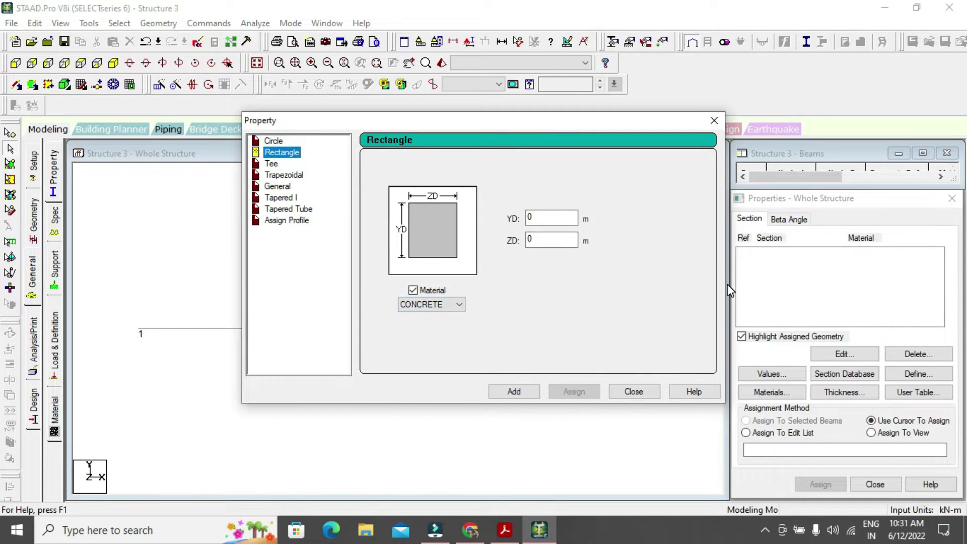
pyautogui.click(518, 537)
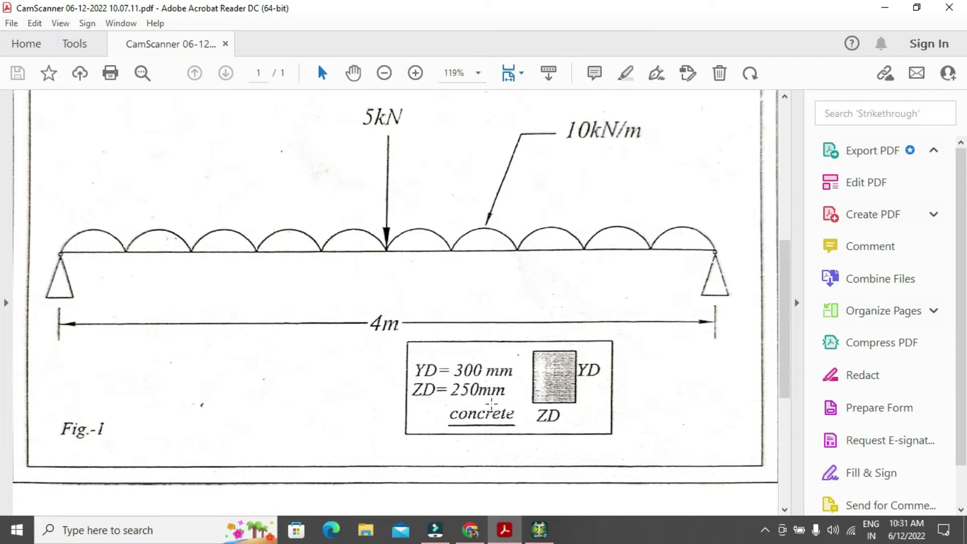
pyautogui.click(539, 530)
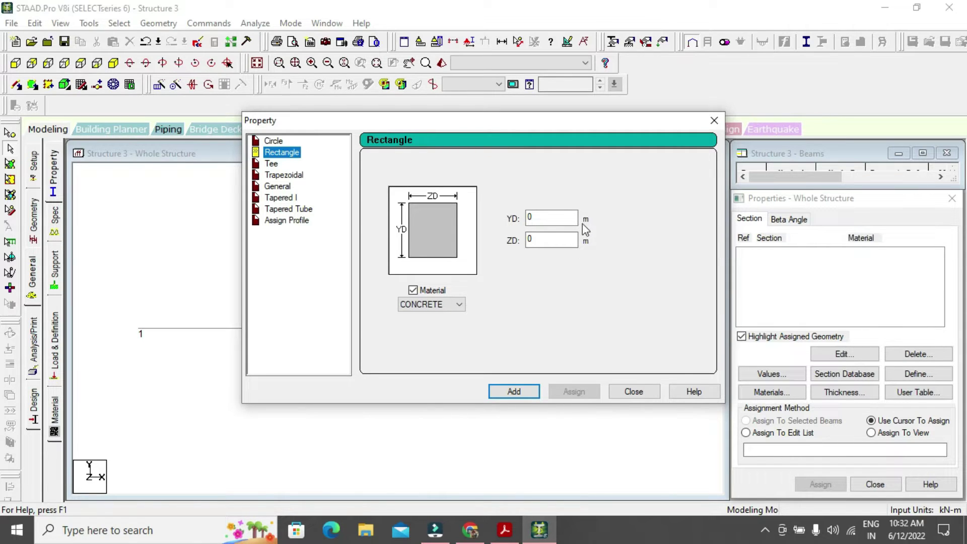
pyautogui.click(542, 220)
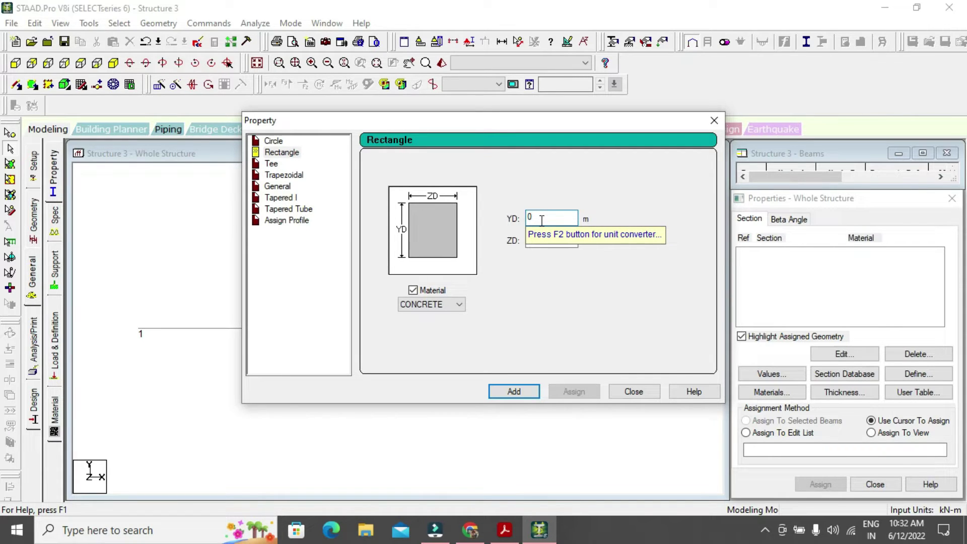
pyautogui.write('.3')
pyautogui.click(542, 233)
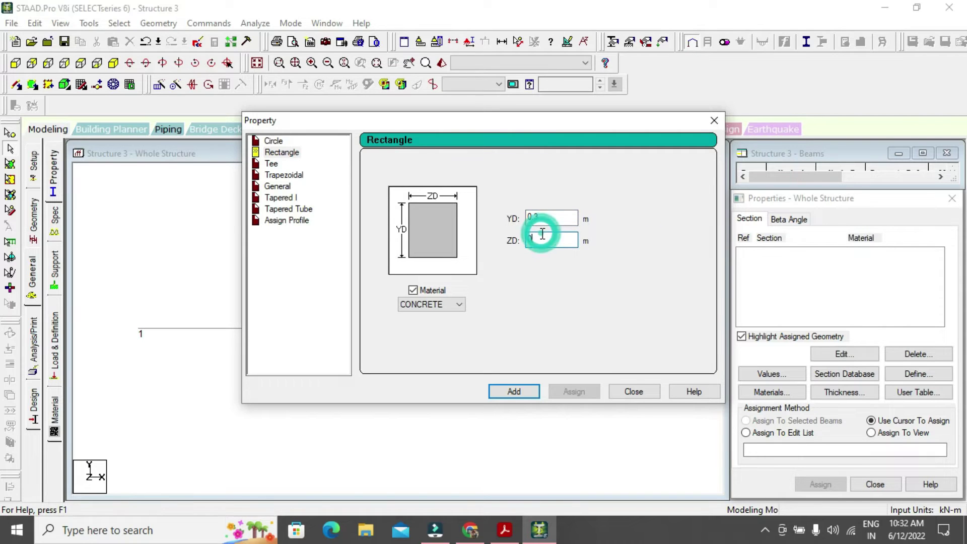
pyautogui.write('.25')
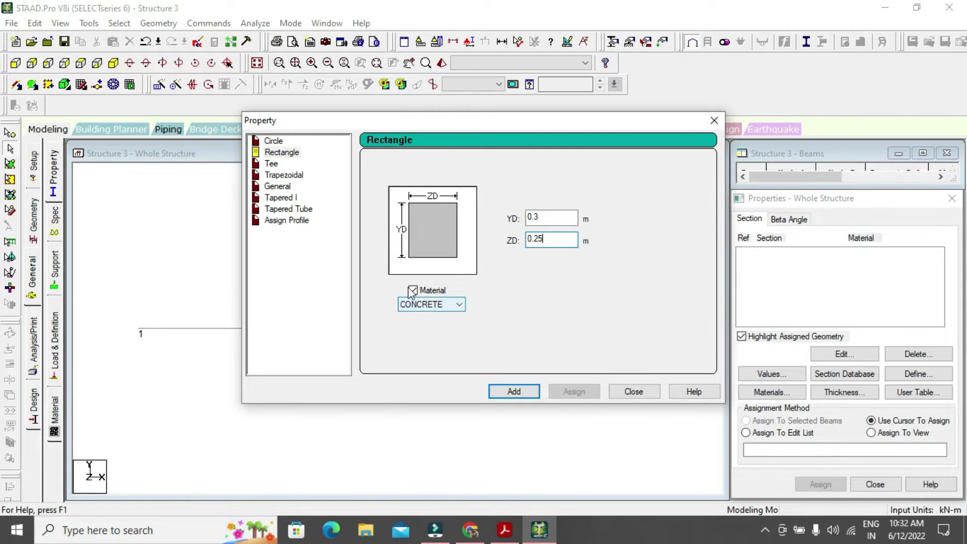
pyautogui.click(455, 305)
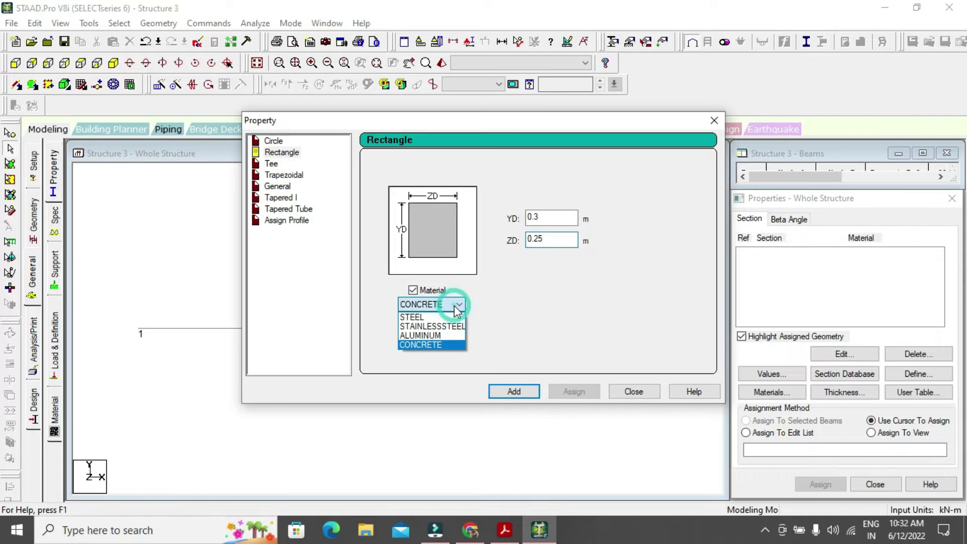
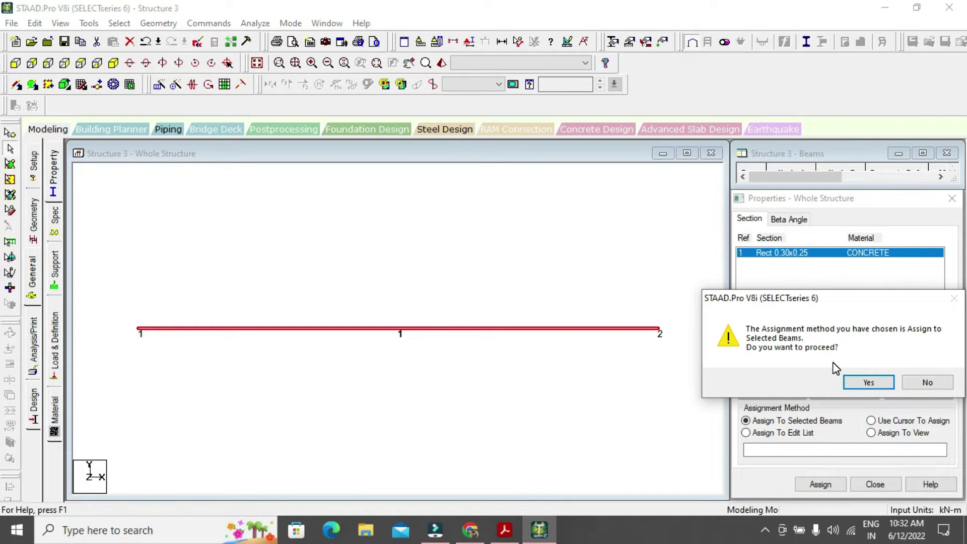
# Step: Assign the Rect 0.30x0.25 concrete section to the selected beam and display its section and material labels
pyautogui.click(851, 381)
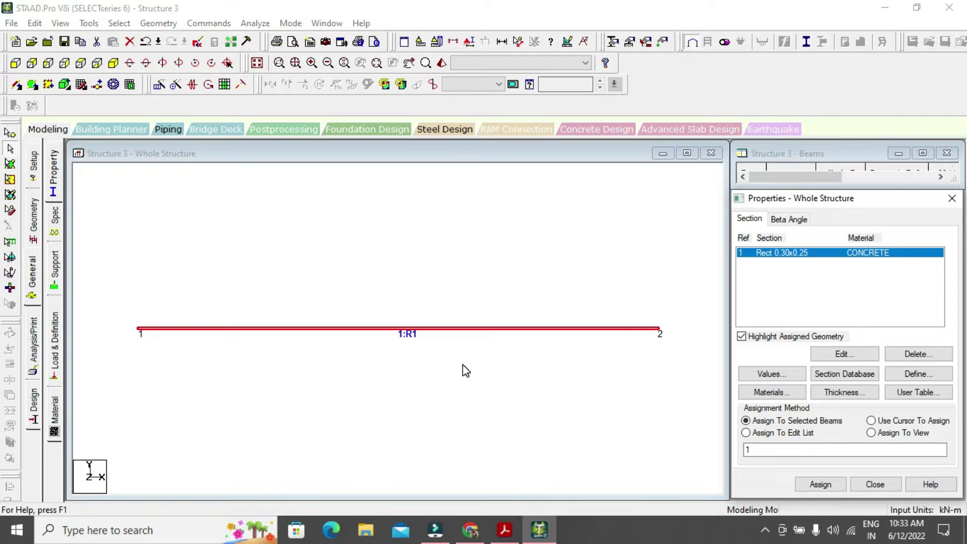
pyautogui.click(443, 376)
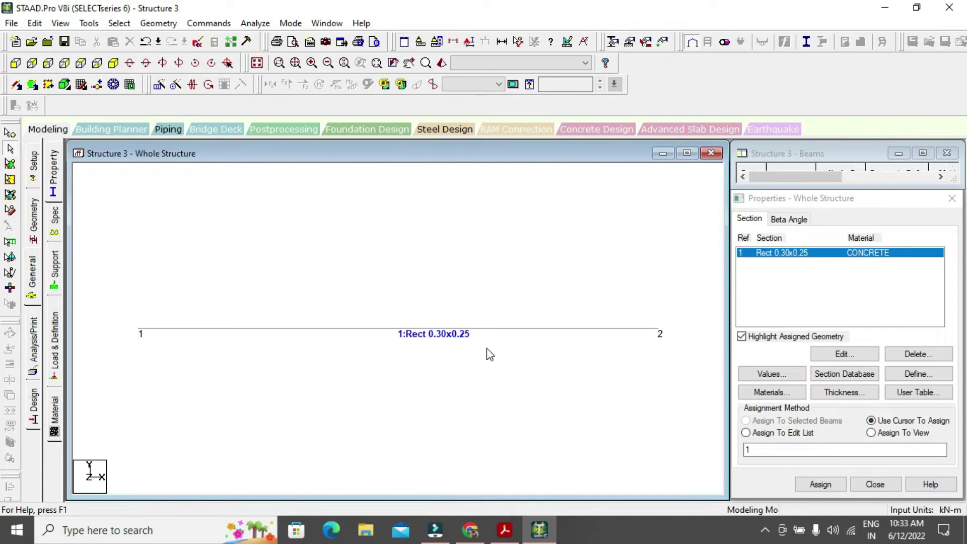
pyautogui.hotkey('shift', 'm')
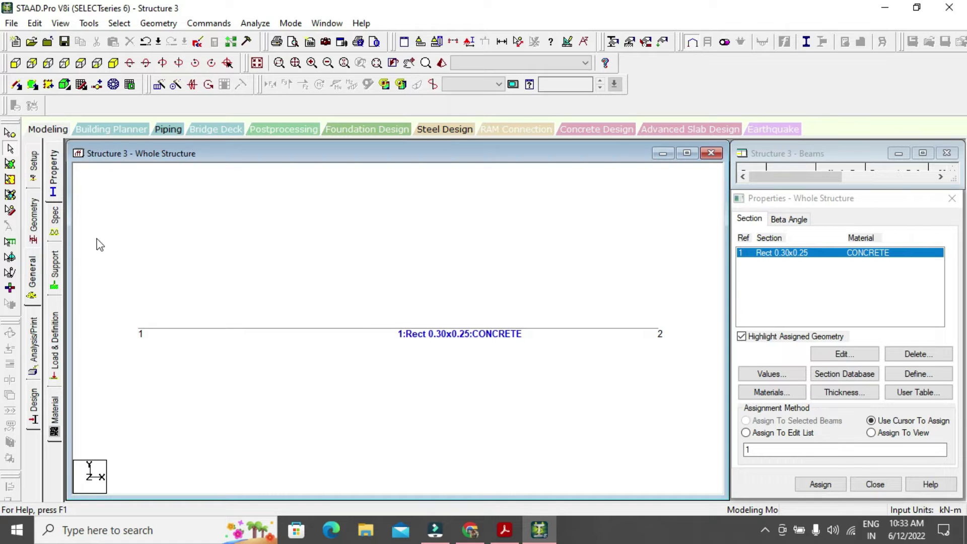
# Step: Start a new support definition for the structure and choose the Pinned type
pyautogui.click(55, 266)
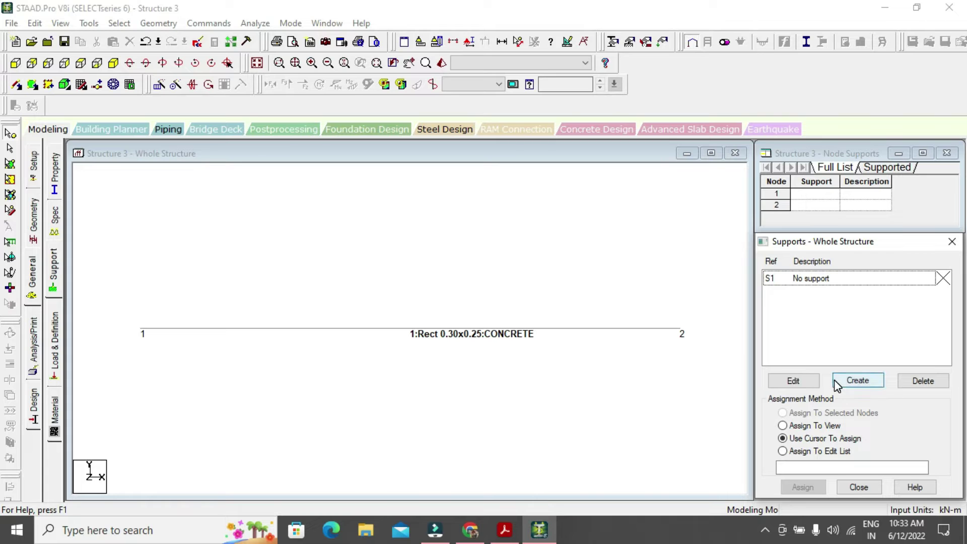
pyautogui.click(855, 381)
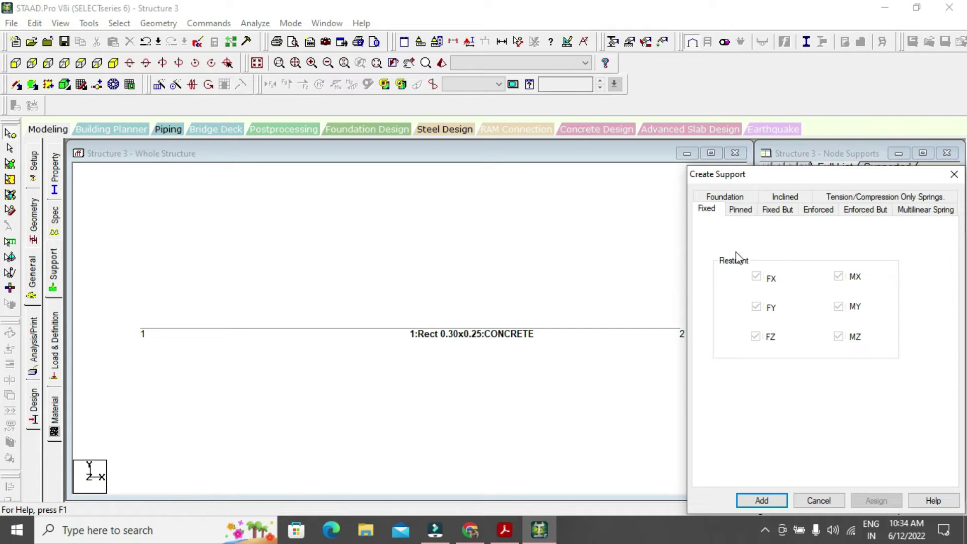
pyautogui.click(739, 210)
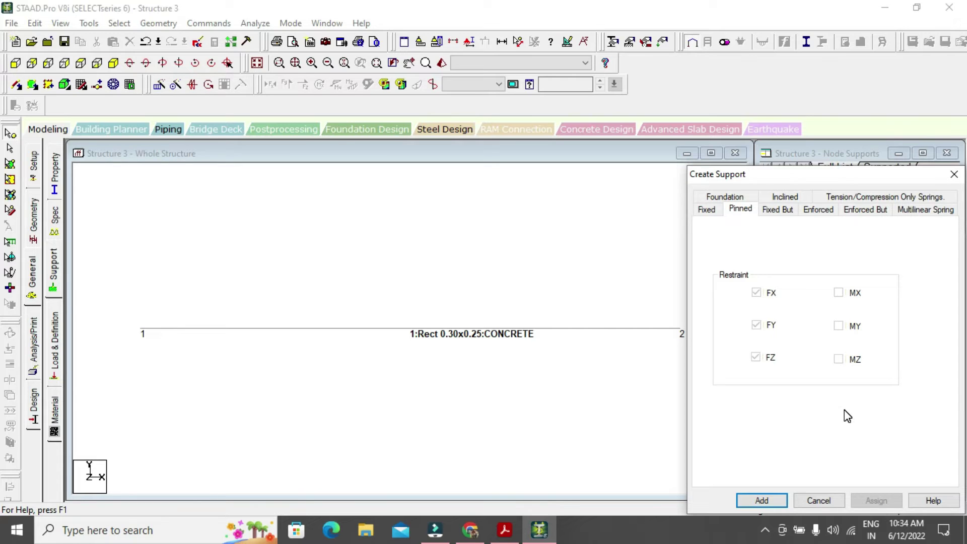
pyautogui.click(786, 210)
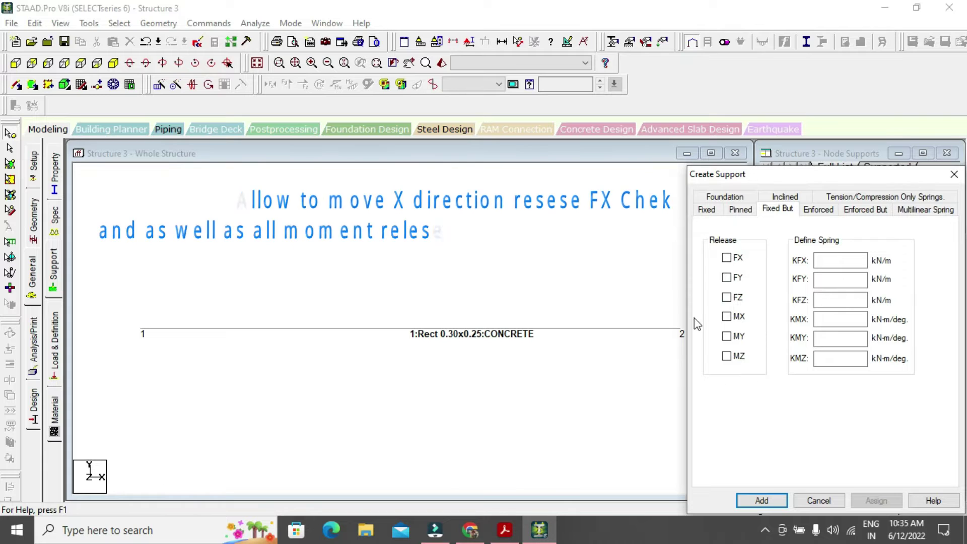
pyautogui.click(726, 277)
pyautogui.click(726, 257)
pyautogui.click(727, 298)
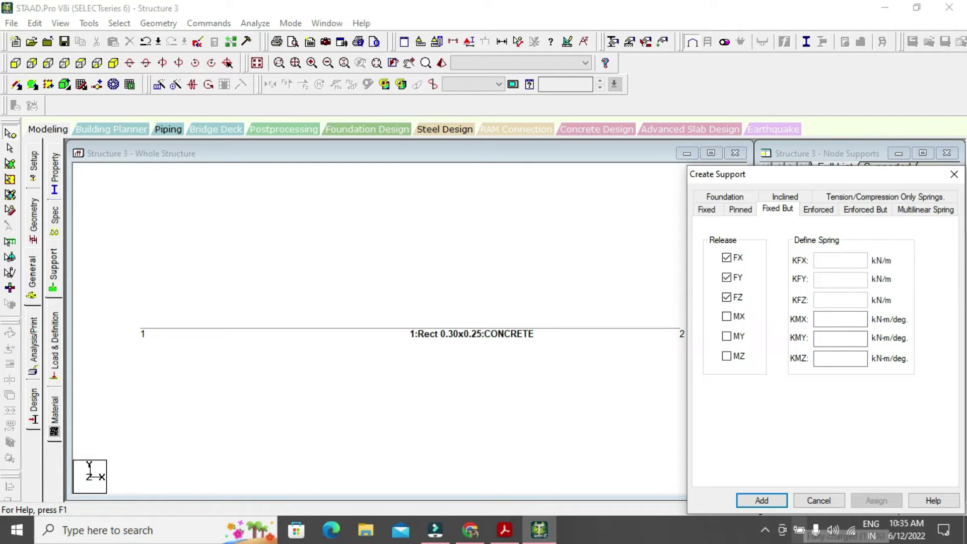
pyautogui.click(726, 316)
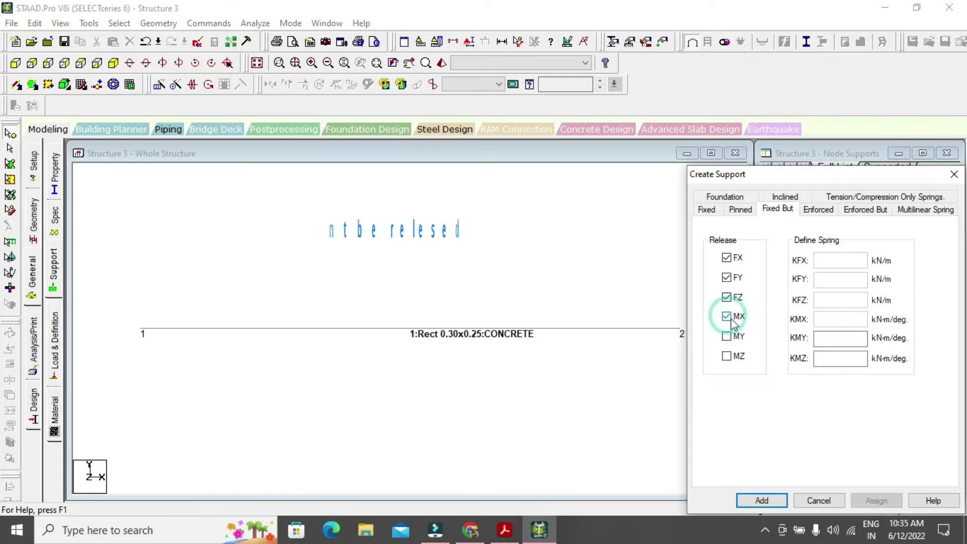
pyautogui.click(727, 337)
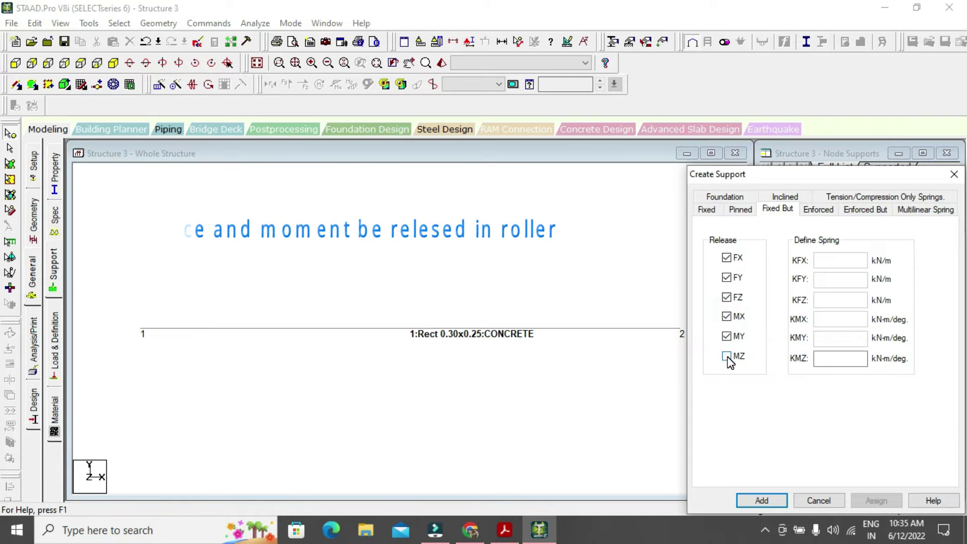
pyautogui.click(727, 356)
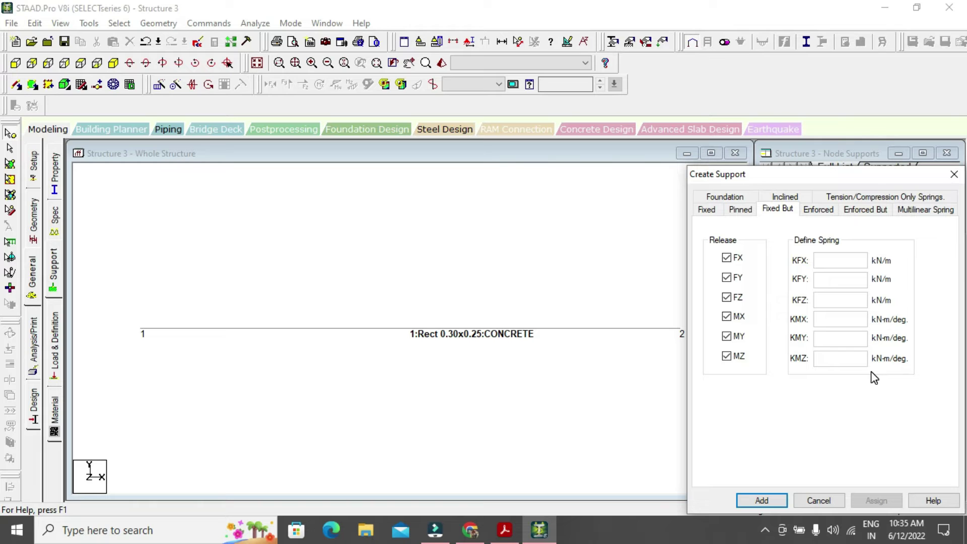
# Step: Check the beam's supports in the PDF sketch and create a pinned support in STAAD.Pro
pyautogui.click(504, 528)
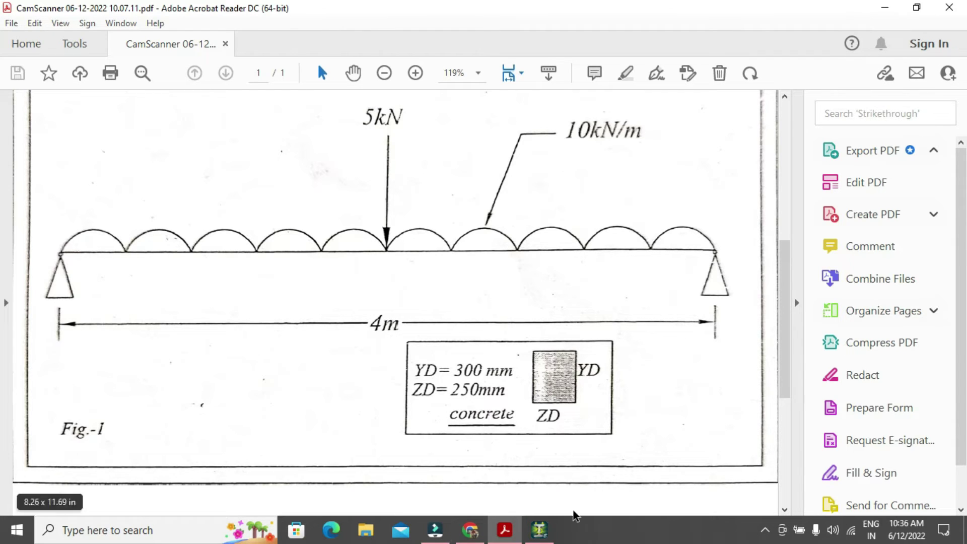
pyautogui.moveTo(537, 536)
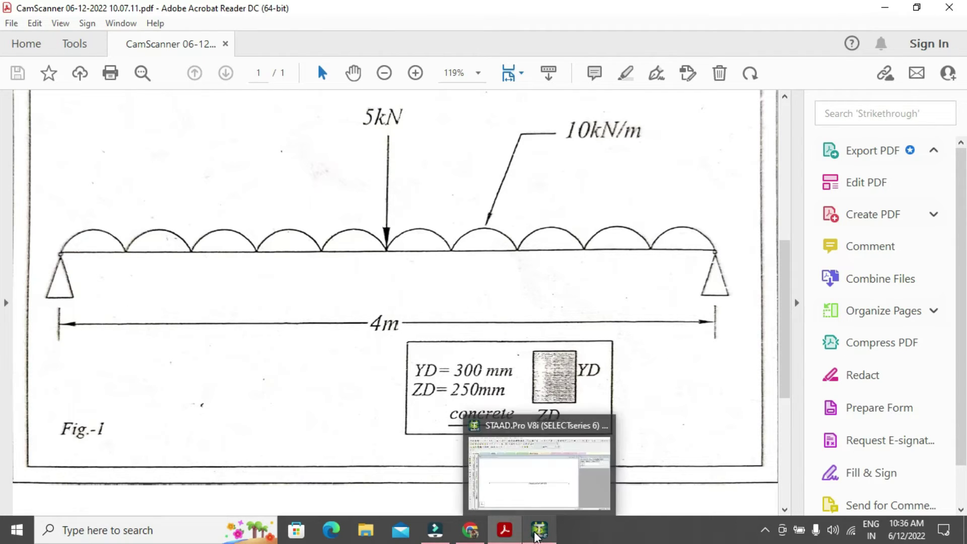
pyautogui.click(531, 479)
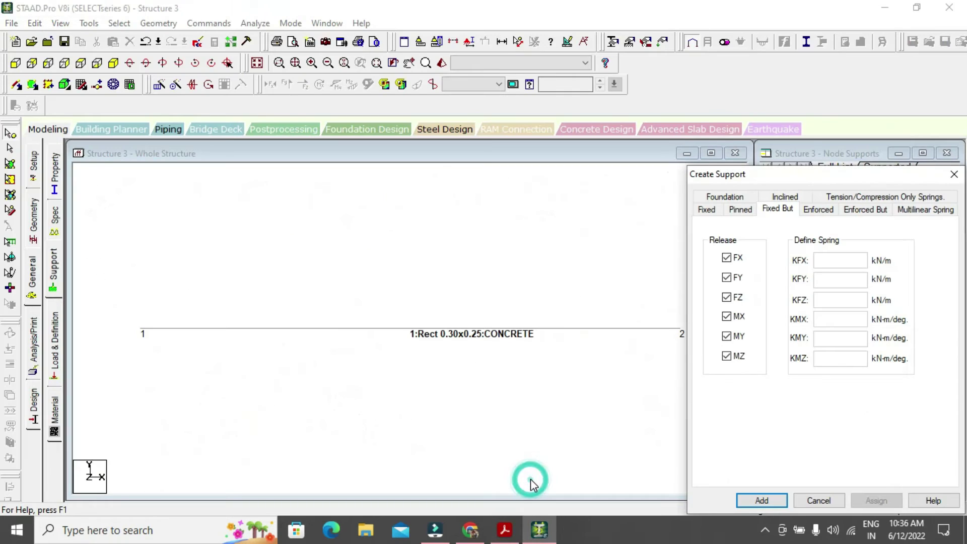
pyautogui.click(740, 210)
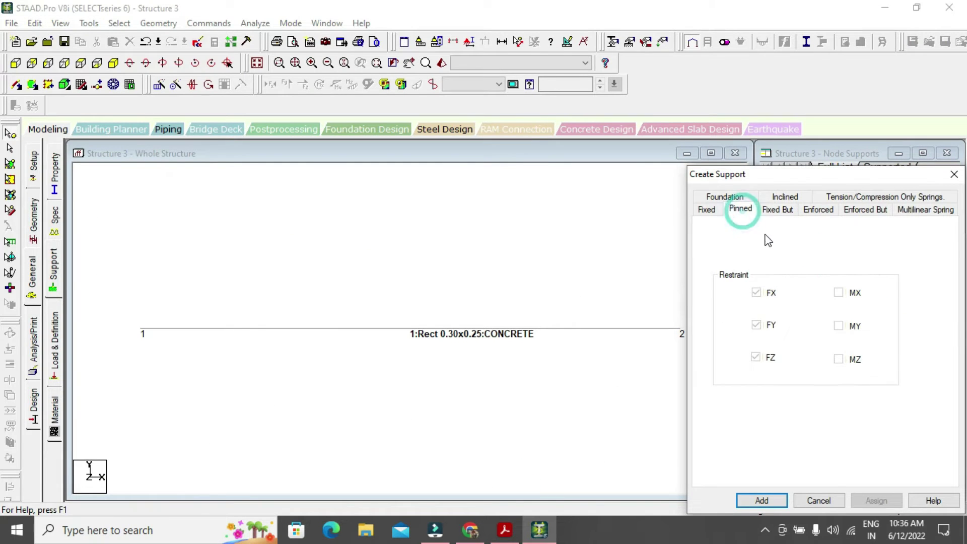
pyautogui.click(761, 500)
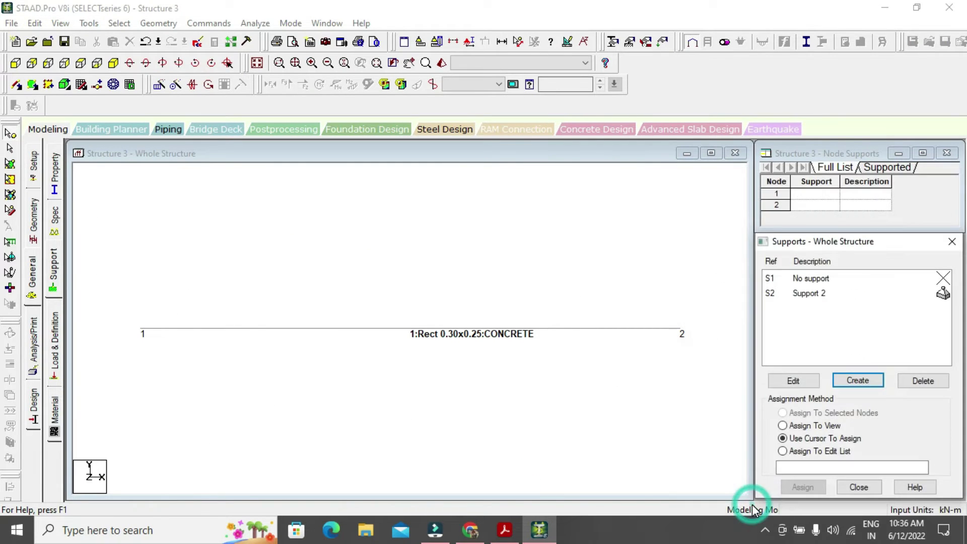
# Step: Assign the pinned support to nodes 1 and 2 at both ends of the beam
pyautogui.click(806, 294)
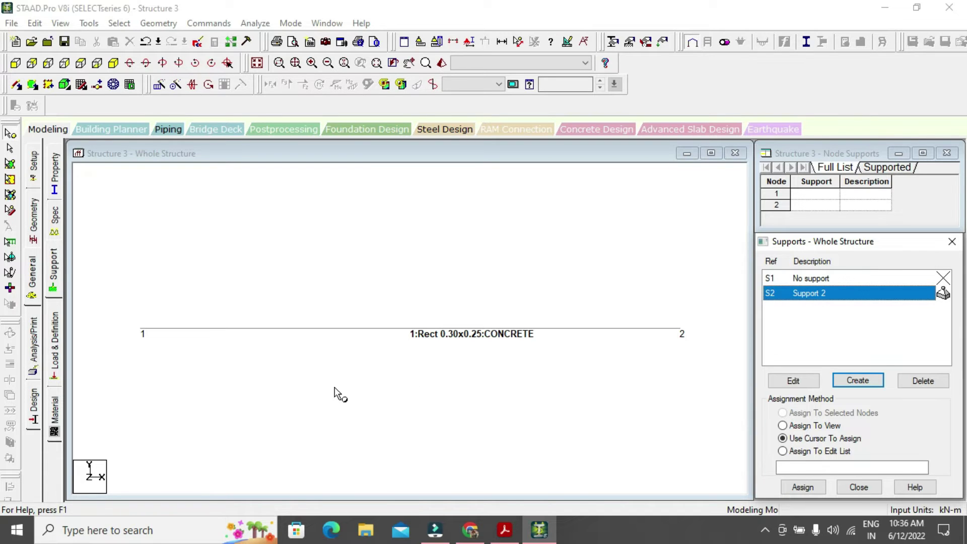
pyautogui.moveTo(259, 330); pyautogui.dragTo(704, 359)
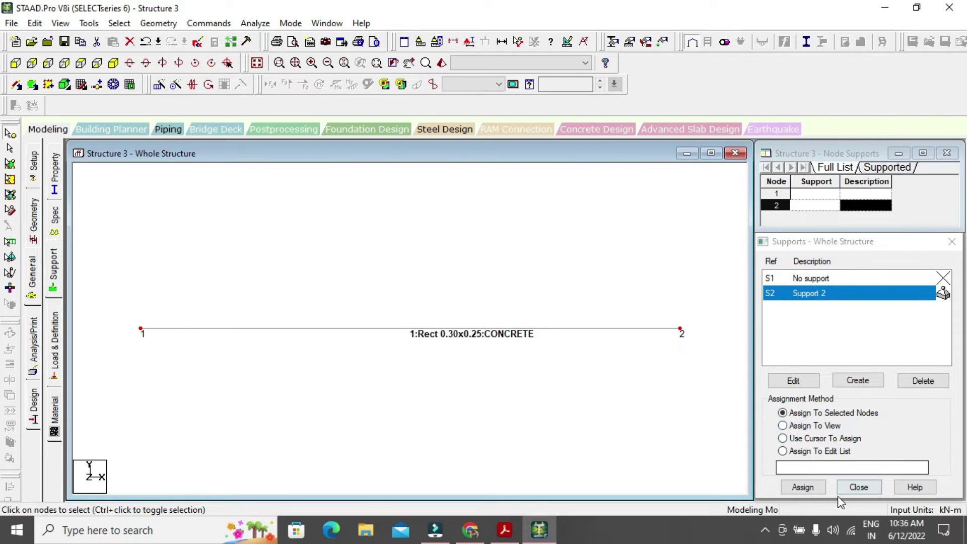
pyautogui.click(810, 488)
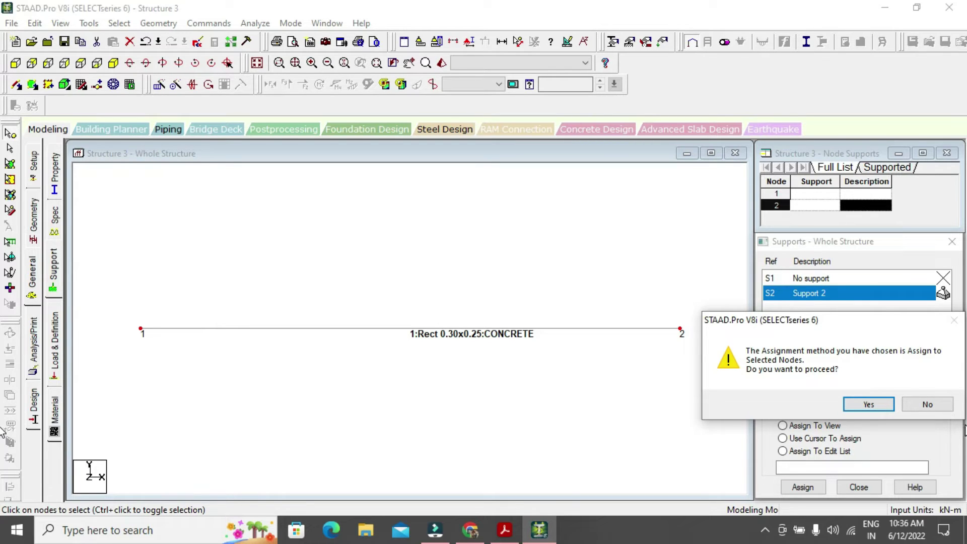
pyautogui.click(885, 407)
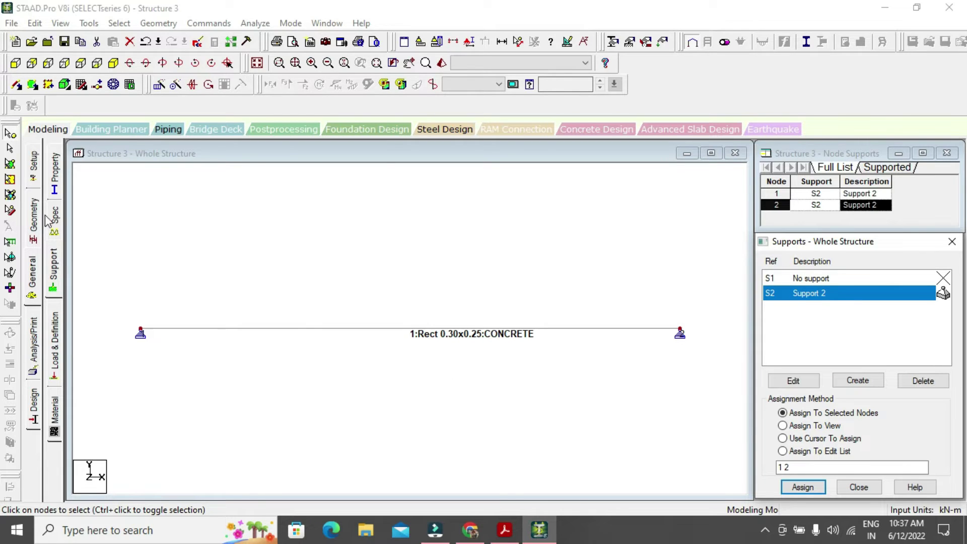
# Step: Start a new load case under Load Cases Details in the load definitions
pyautogui.click(38, 272)
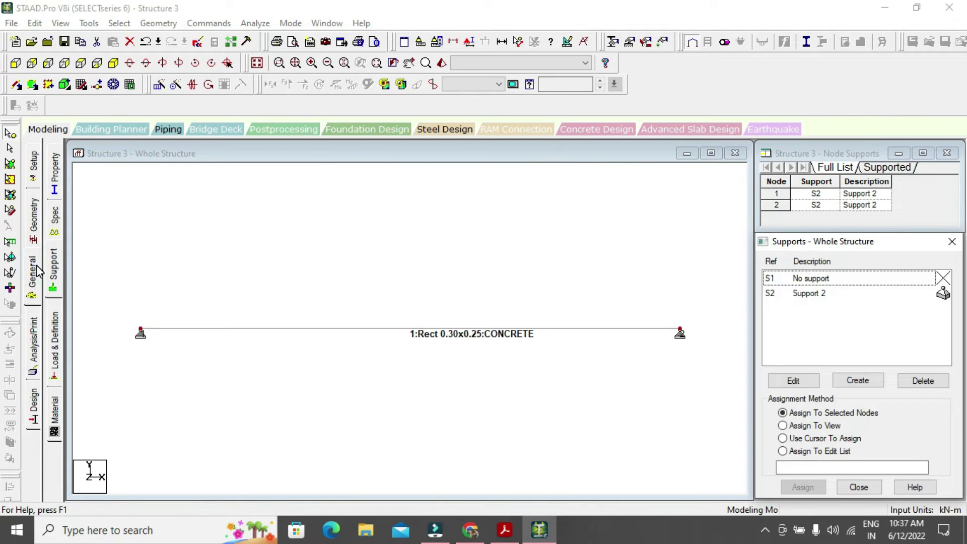
pyautogui.click(56, 342)
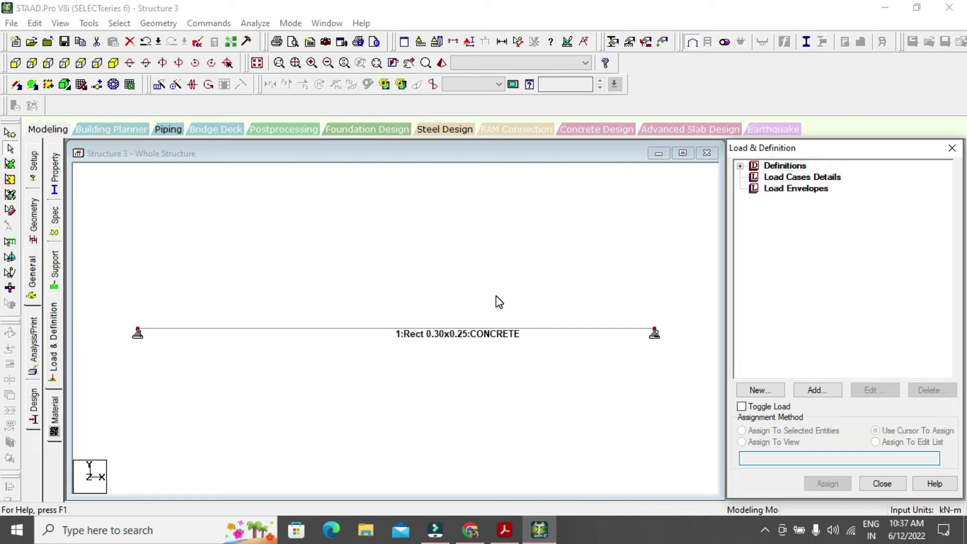
pyautogui.click(794, 177)
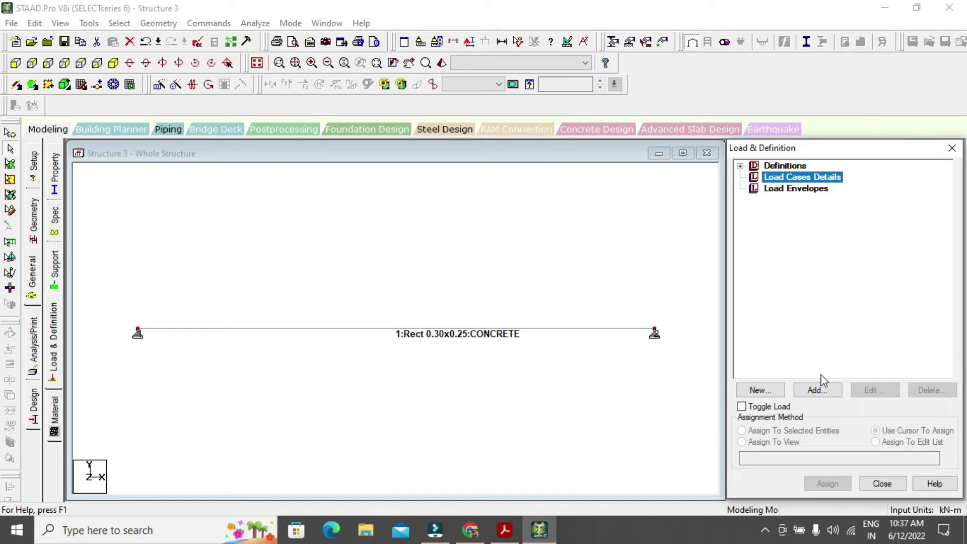
pyautogui.click(809, 391)
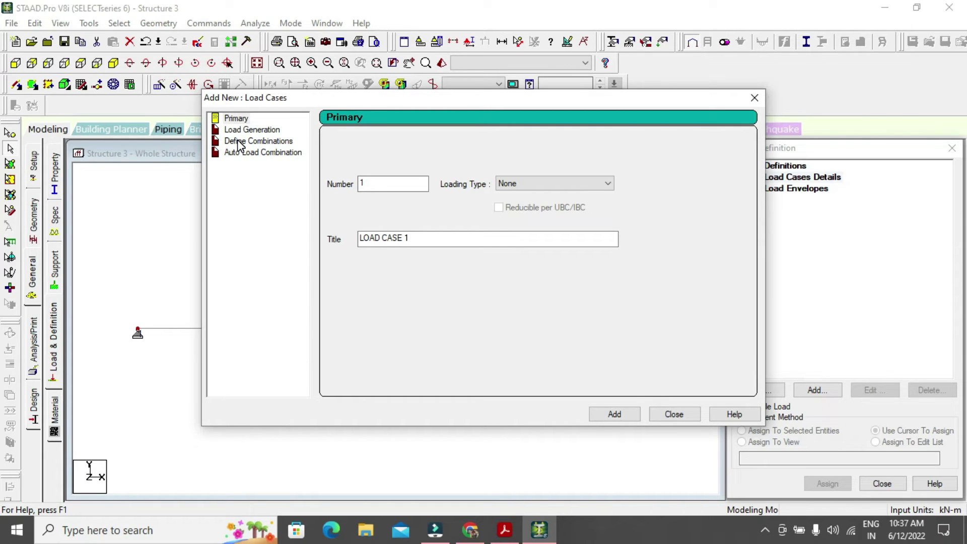
pyautogui.click(252, 130)
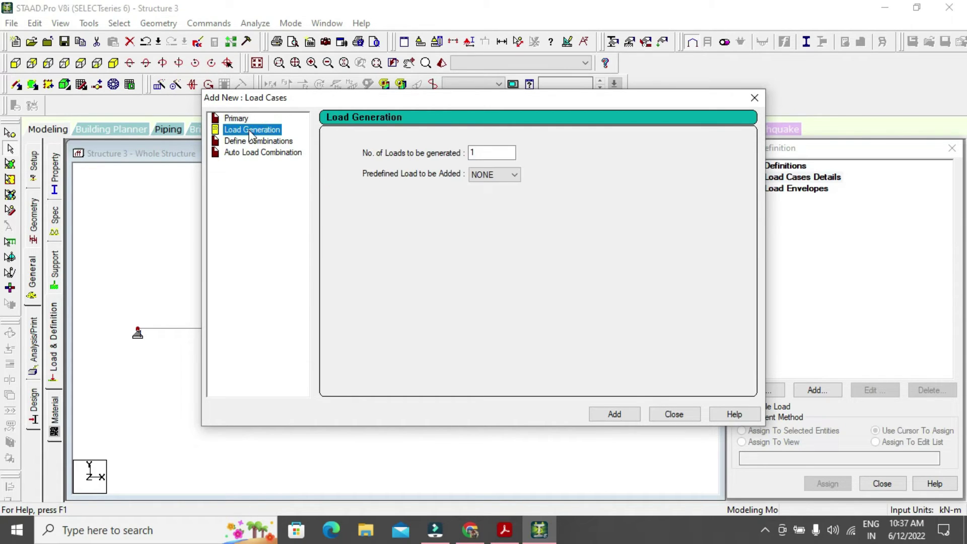
pyautogui.click(272, 143)
pyautogui.click(269, 131)
pyautogui.click(266, 149)
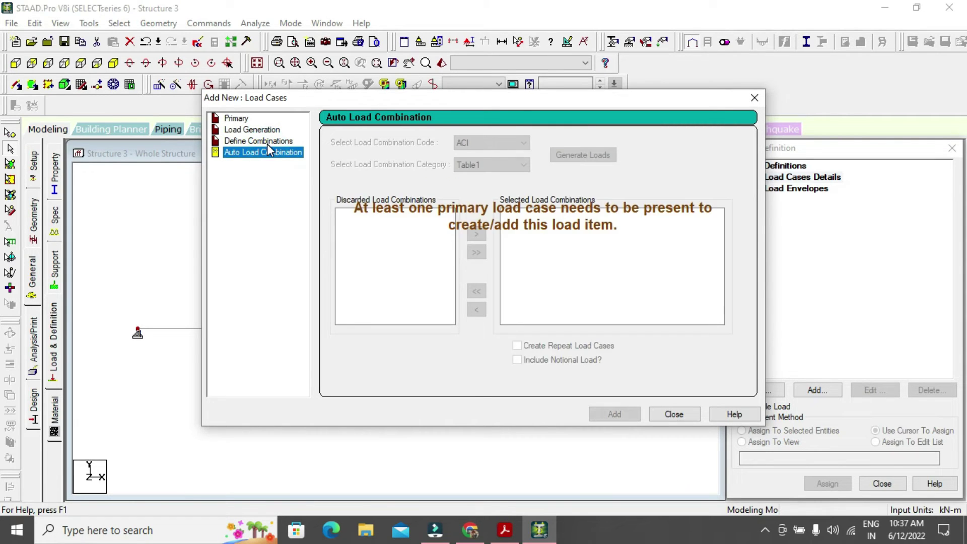
pyautogui.click(267, 143)
pyautogui.click(248, 119)
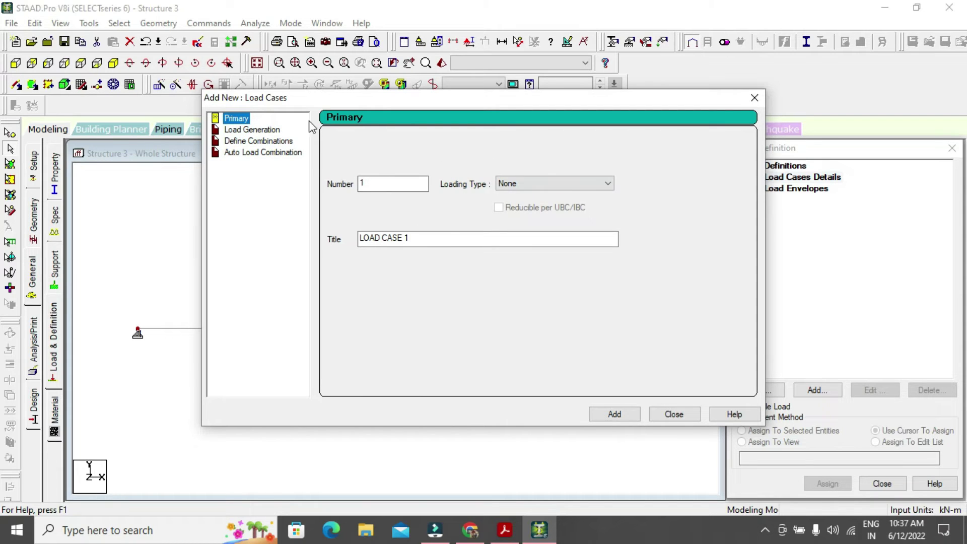
# Step: Add primary load case 1 with loading type Dead and the title DL
pyautogui.click(551, 182)
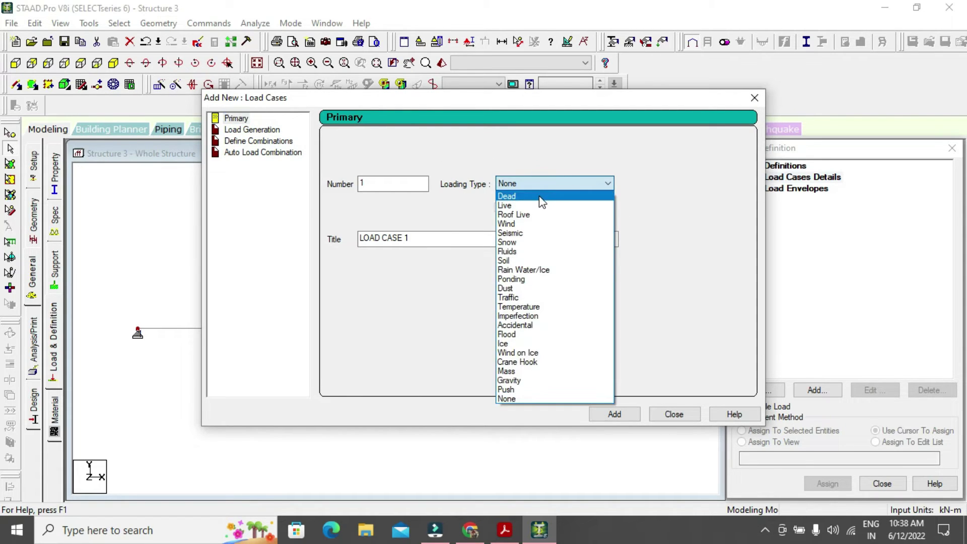
pyautogui.click(538, 195)
pyautogui.click(540, 182)
pyautogui.click(544, 183)
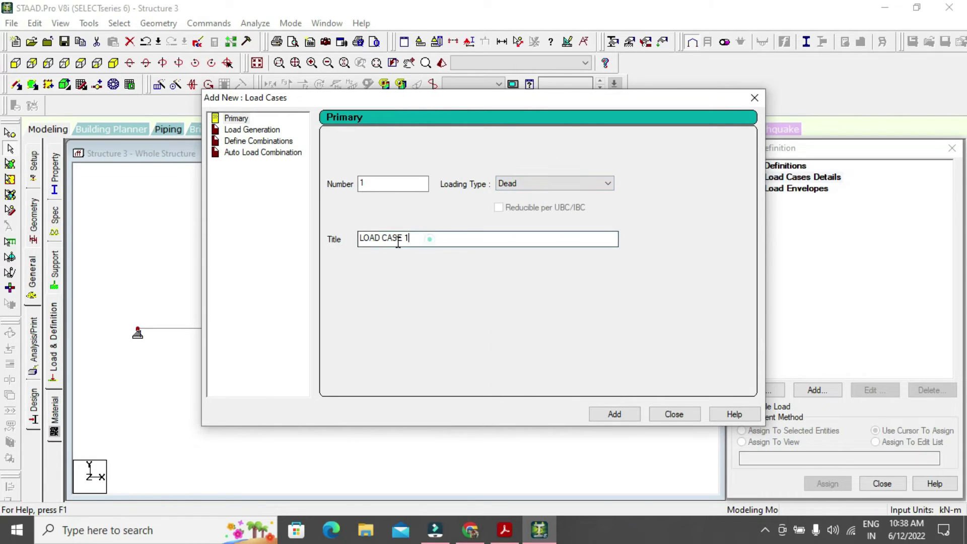
pyautogui.moveTo(427, 240); pyautogui.dragTo(265, 248)
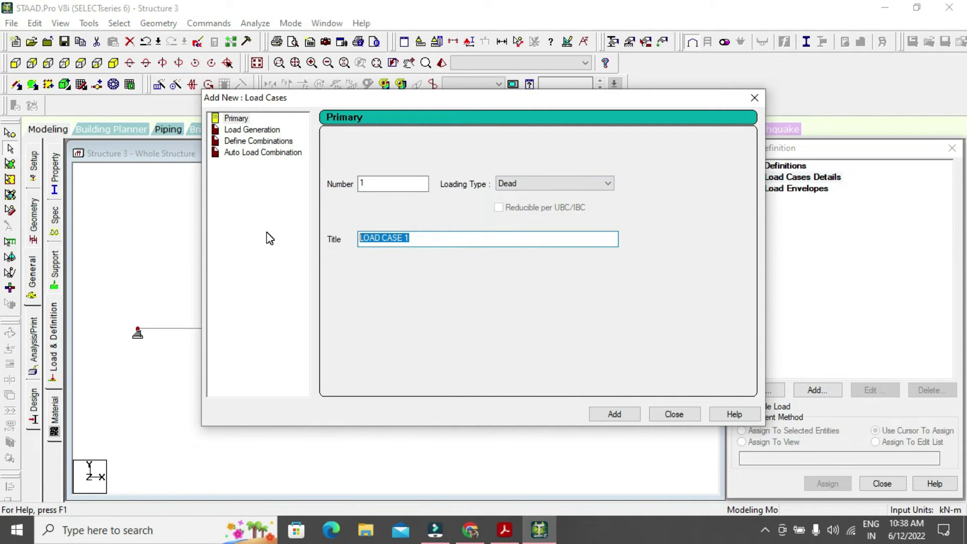
pyautogui.write('D')
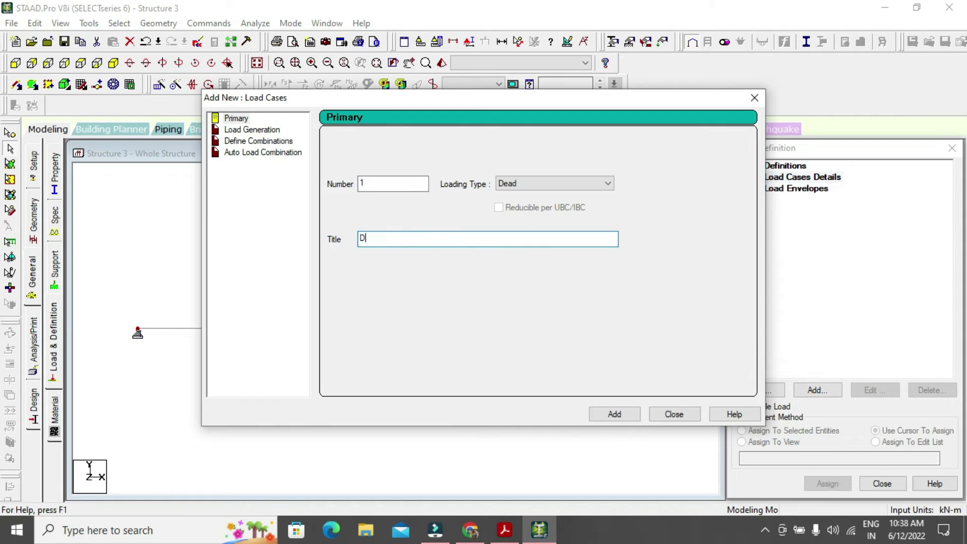
pyautogui.write('LOAD CASE 2')
pyautogui.click(609, 416)
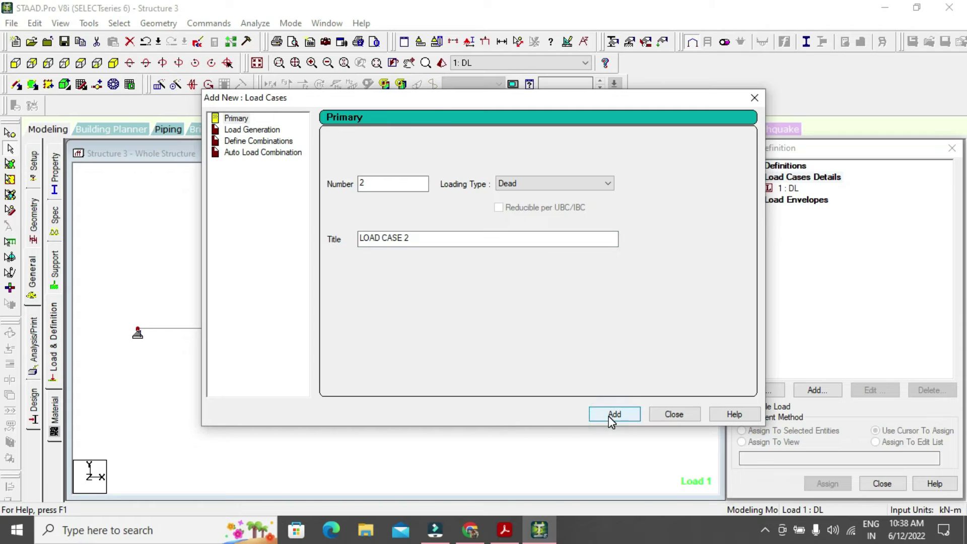
pyautogui.click(669, 416)
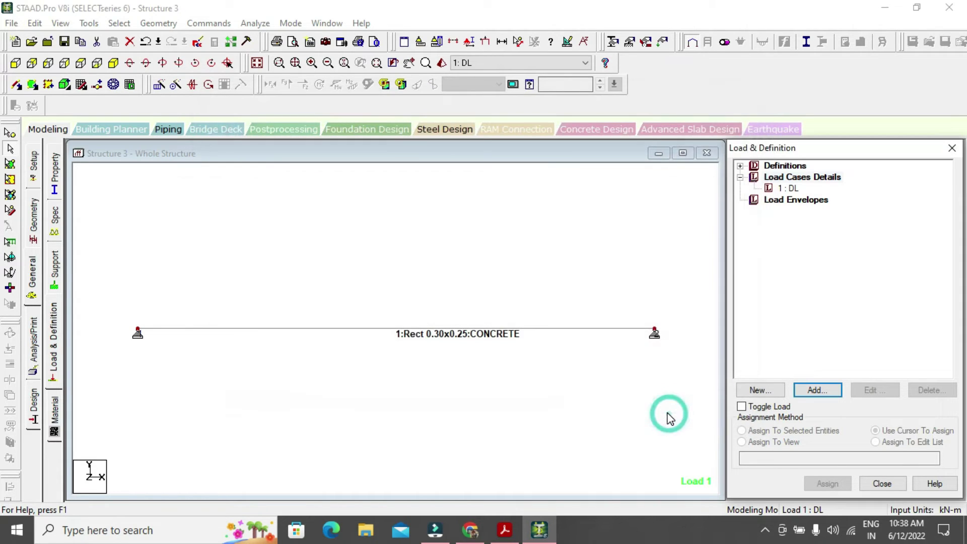
# Step: Start a uniform force member load in load case 1: DL and check the distributed load in the PDF sketch
pyautogui.click(789, 189)
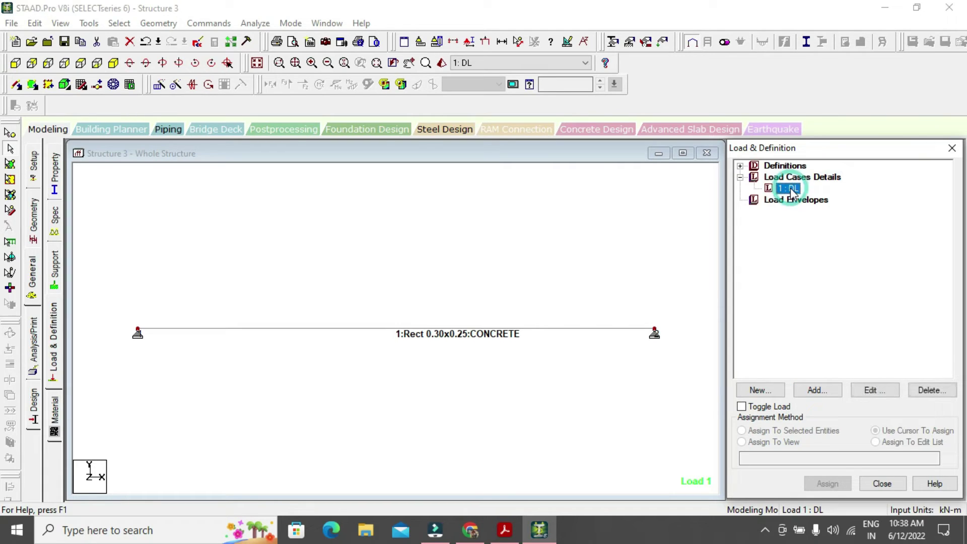
pyautogui.click(812, 391)
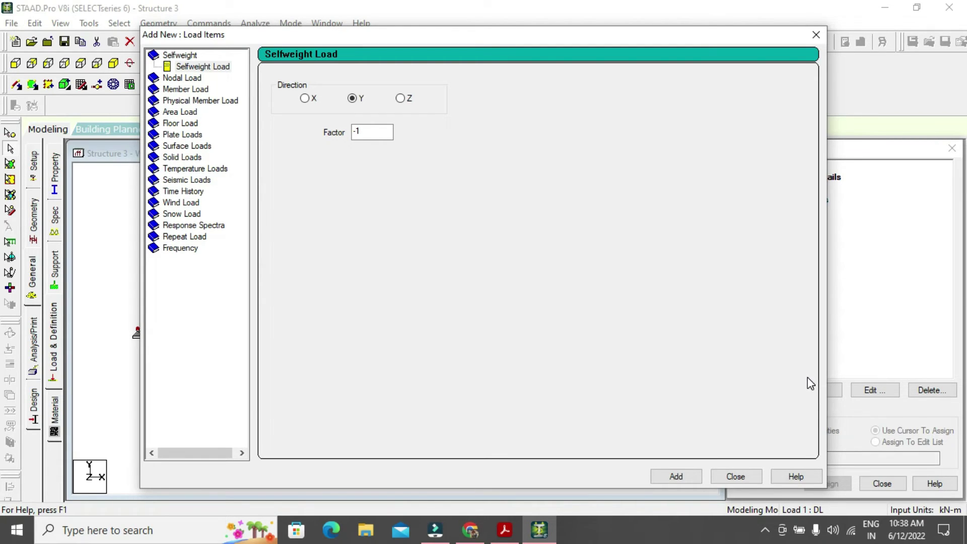
pyautogui.click(182, 89)
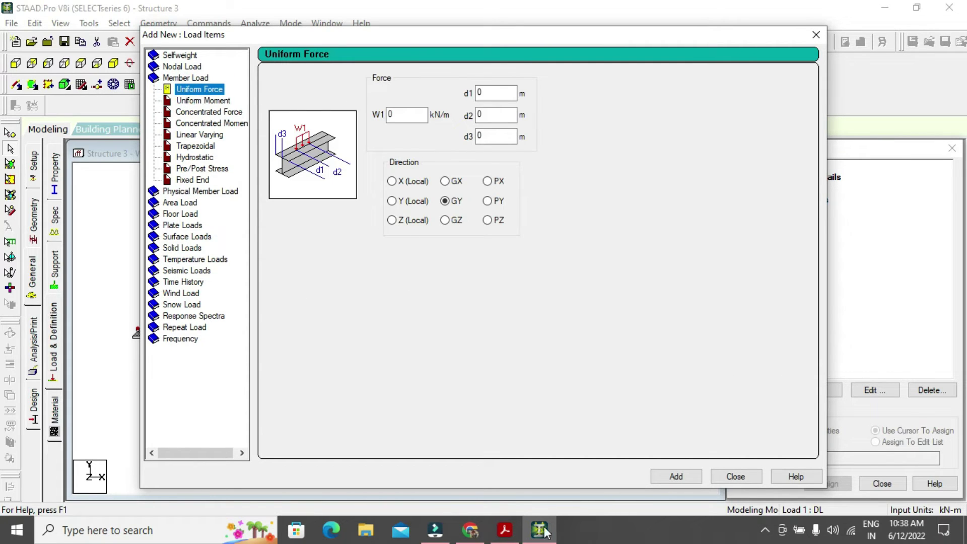
pyautogui.click(504, 530)
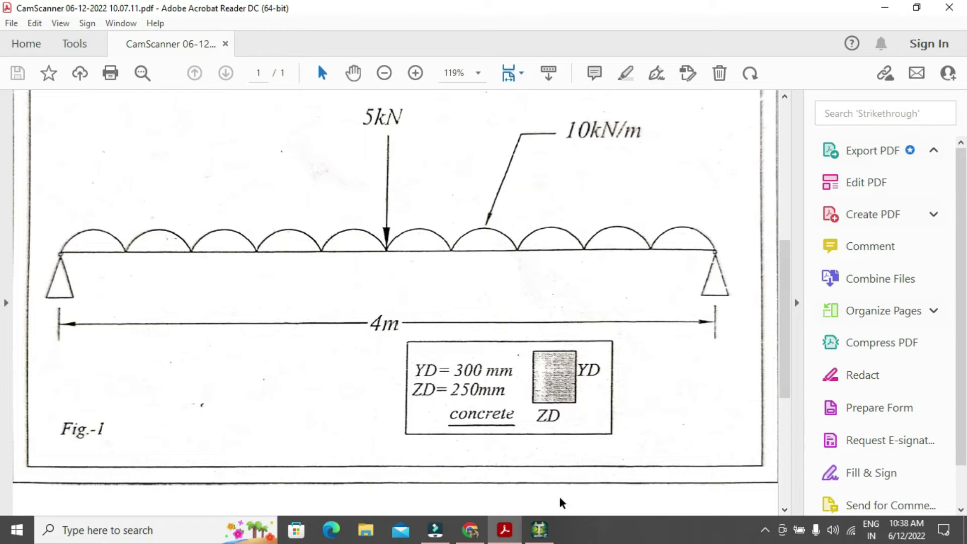
pyautogui.click(539, 528)
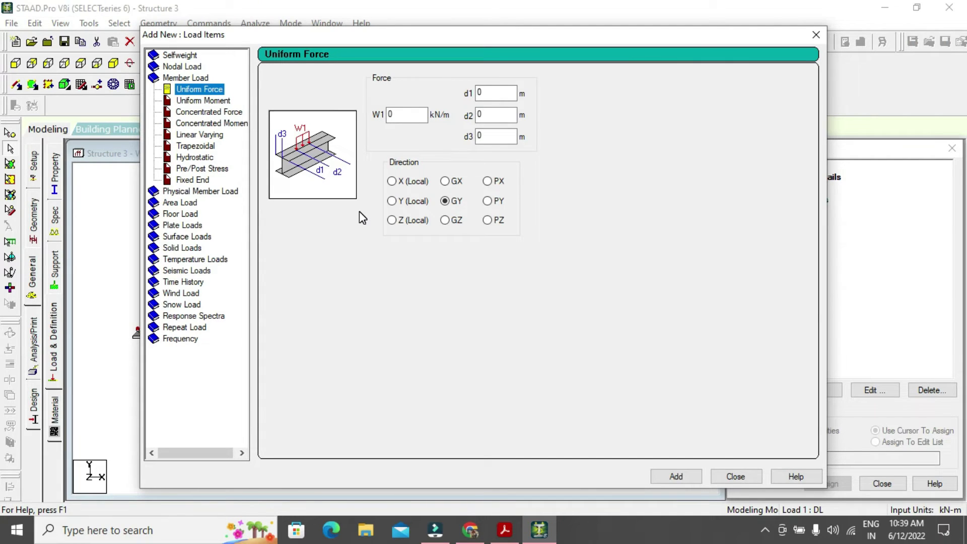
# Step: Add a uniform force W1 of -10 kN/m in the GY direction to load case DL, allowing the auto save
pyautogui.doubleClick(401, 116)
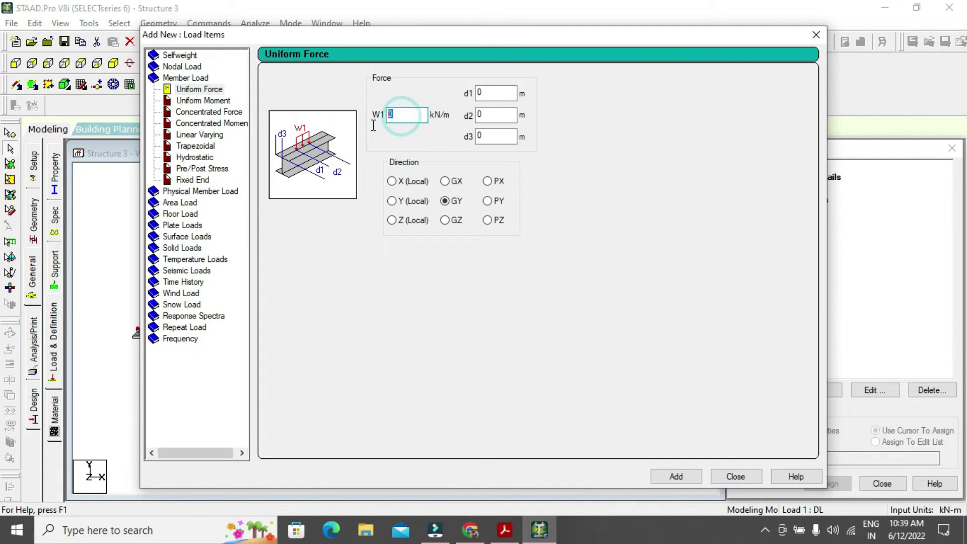
pyautogui.write('-')
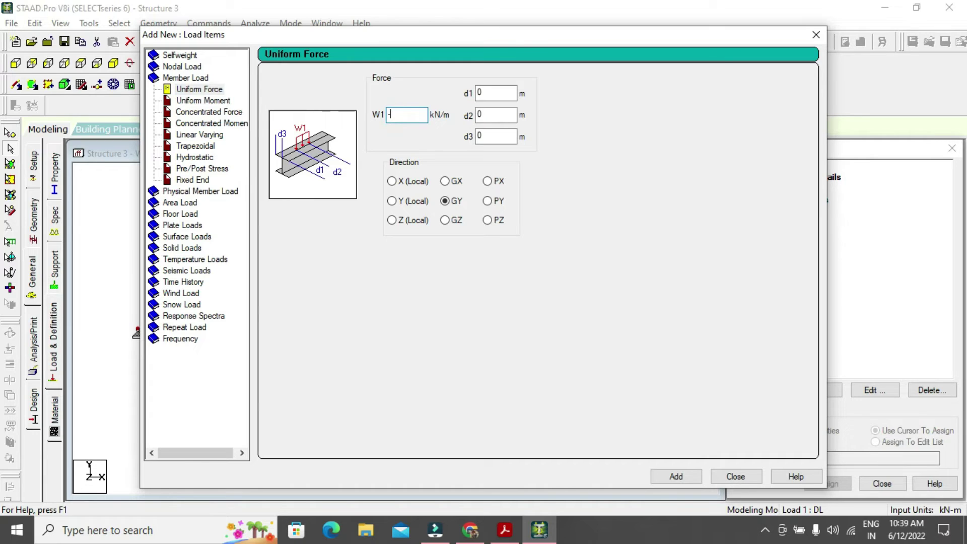
pyautogui.write('10')
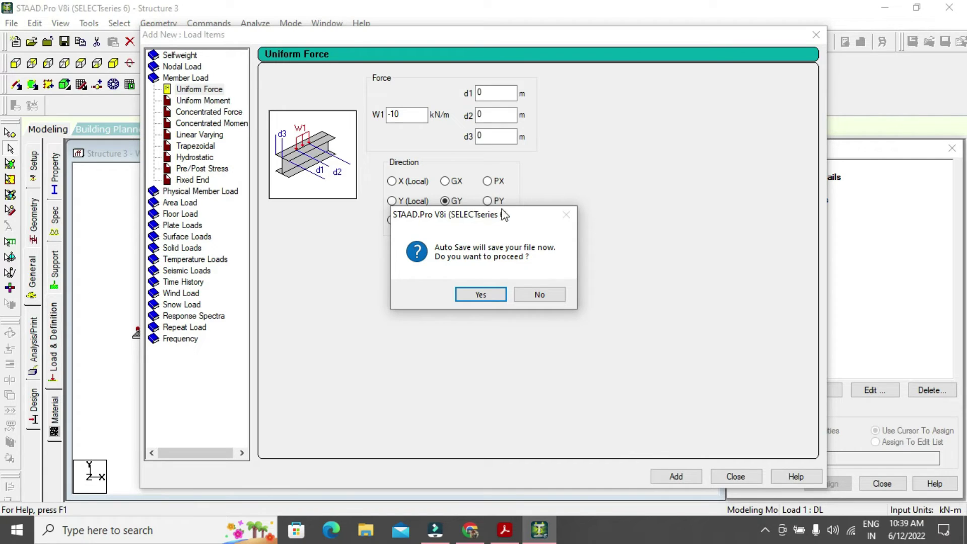
pyautogui.click(478, 296)
pyautogui.click(405, 285)
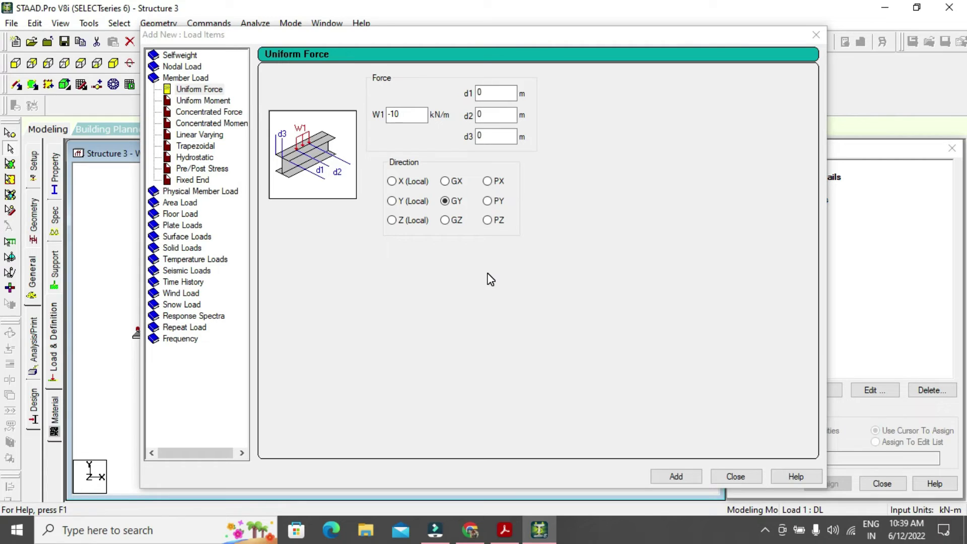
pyautogui.click(502, 93)
pyautogui.click(509, 109)
pyautogui.click(684, 476)
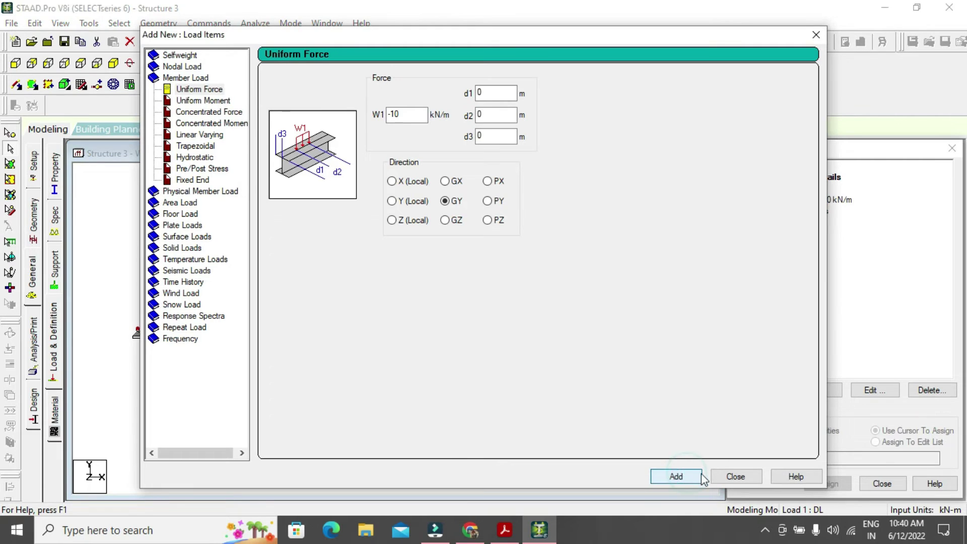
pyautogui.click(722, 475)
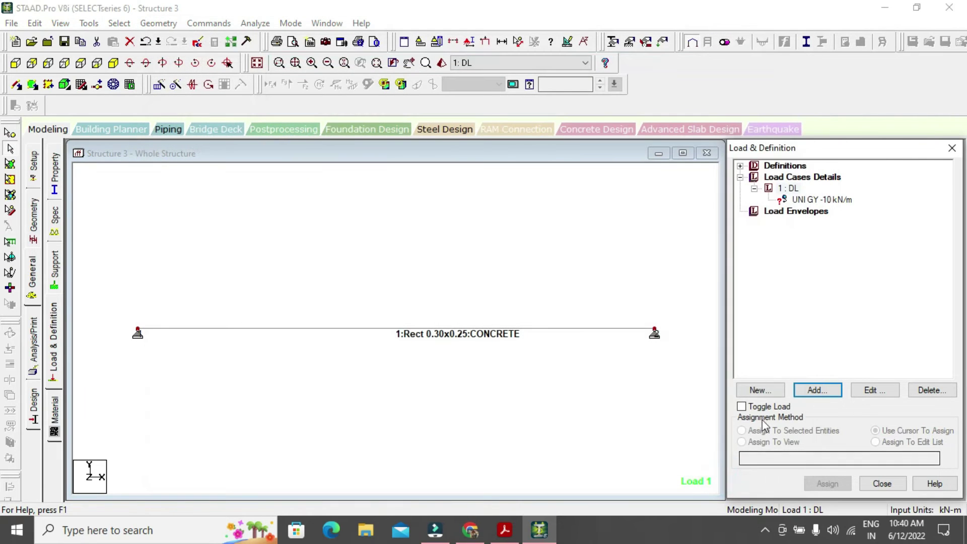
# Step: Assign the UNI GY -10 kN/m load to the selected beam
pyautogui.click(815, 200)
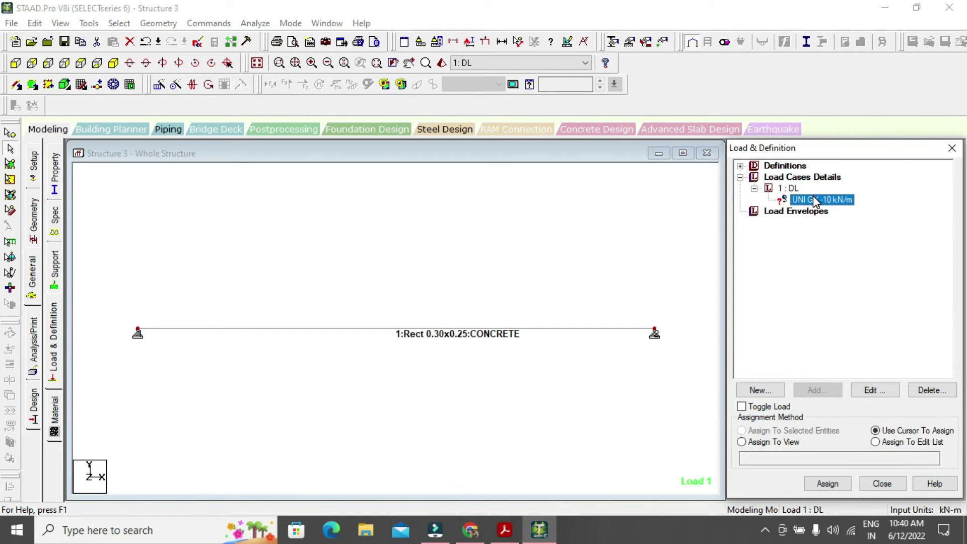
pyautogui.moveTo(115, 312); pyautogui.dragTo(661, 354)
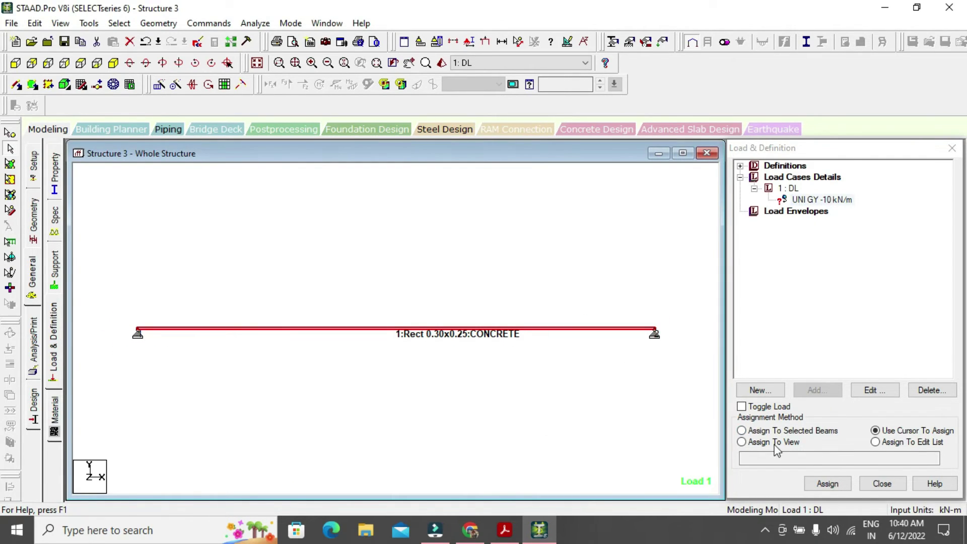
pyautogui.click(802, 432)
pyautogui.click(828, 484)
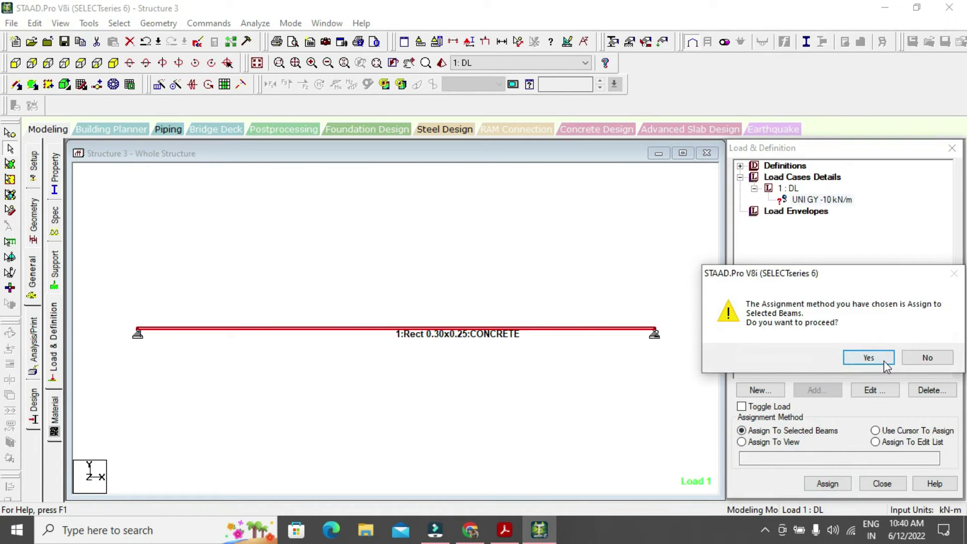
pyautogui.click(869, 357)
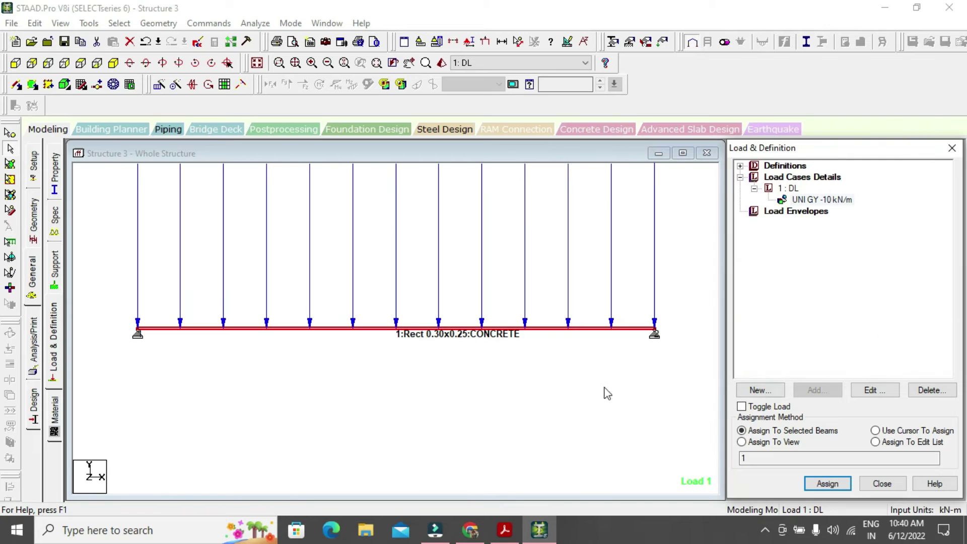
# Step: Fit the load diagram in view, deselect the beam and display the load values
pyautogui.scroll(-1, 317, 428)
pyautogui.scroll(3, 328, 418)
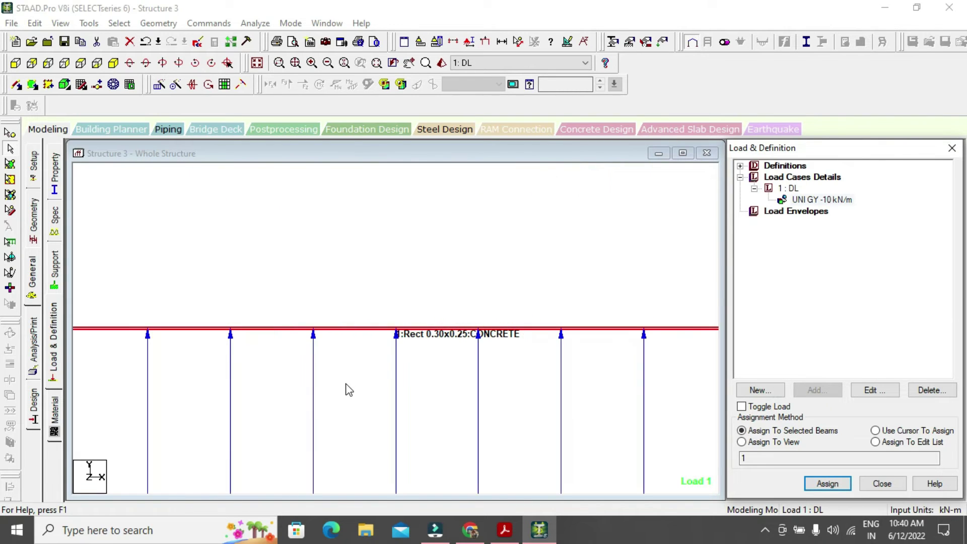
pyautogui.scroll(-3, 433, 342)
pyautogui.scroll(-1, 426, 347)
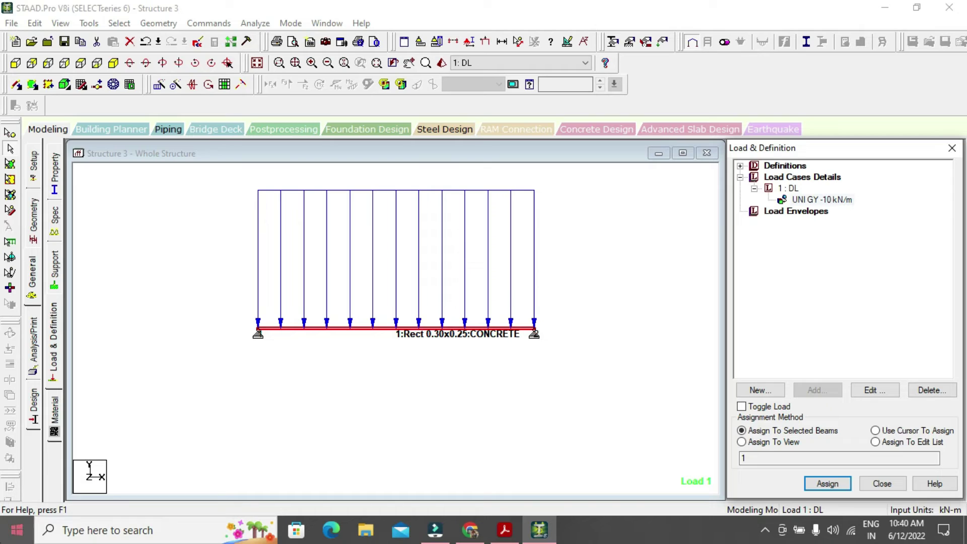
pyautogui.click(525, 422)
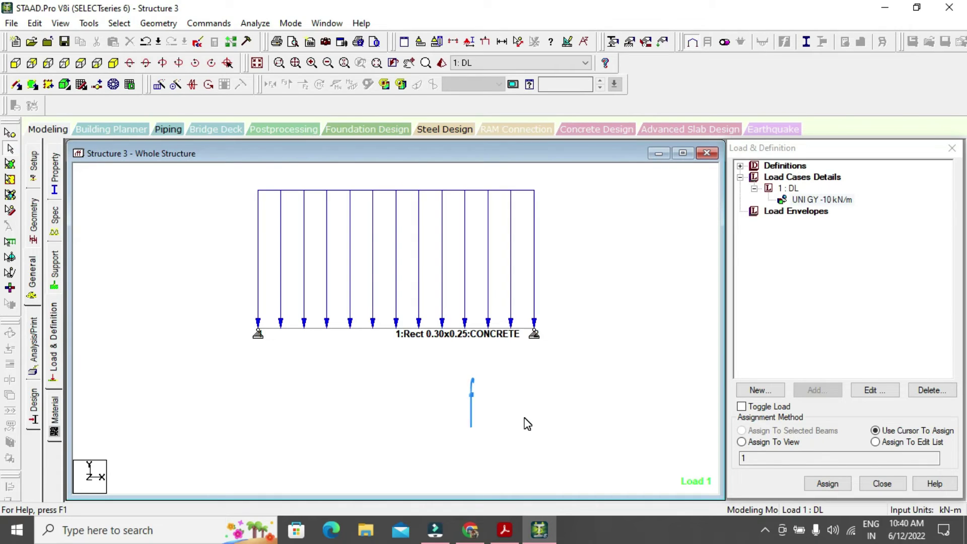
pyautogui.hotkey('shift', 'v')
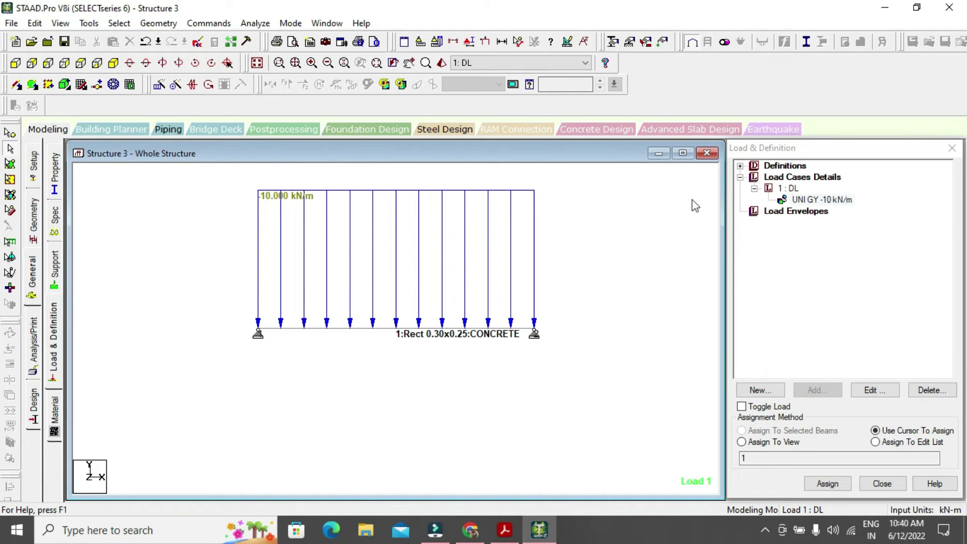
# Step: Add a concentrated force P of -5 kN in GY to load case DL, leaving d1 and d2 empty after checking its position in the PDF sketch
pyautogui.click(790, 188)
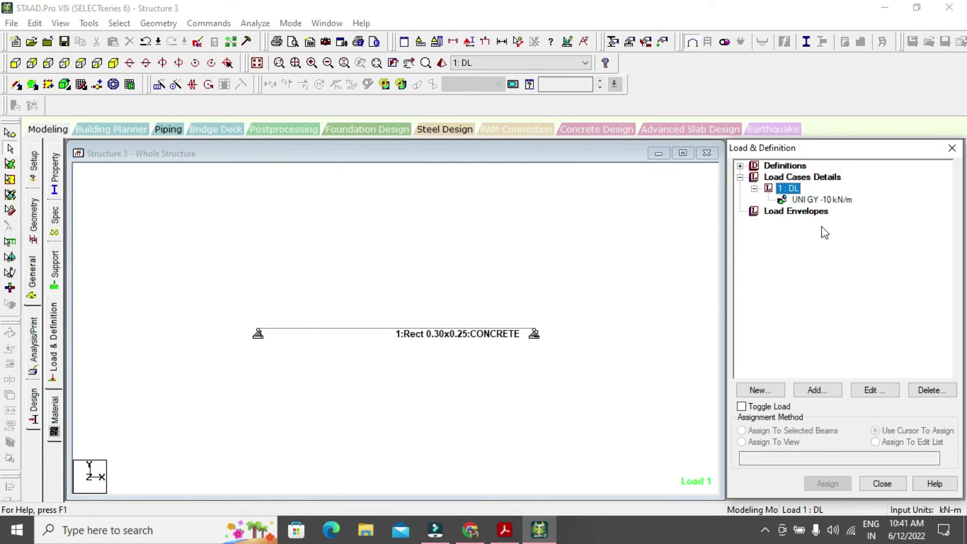
pyautogui.click(816, 391)
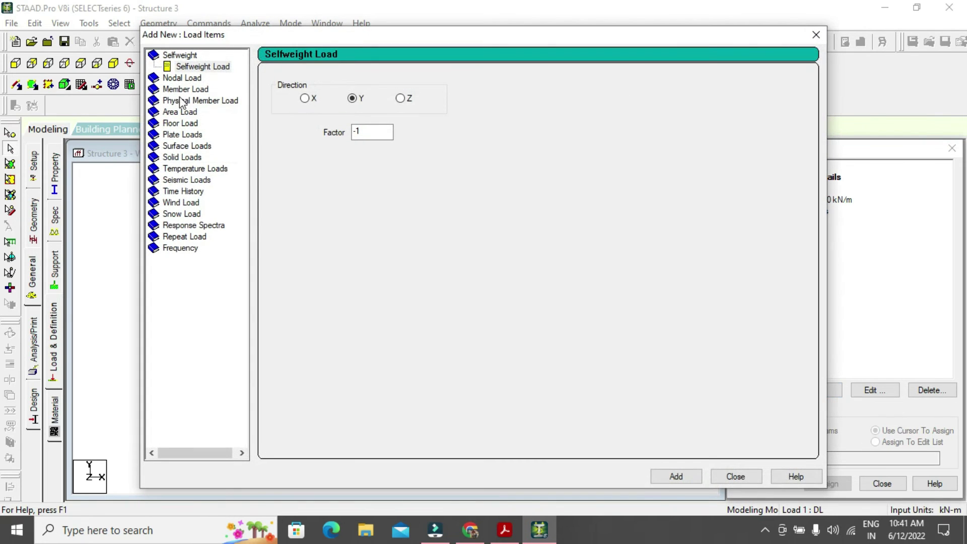
pyautogui.click(185, 90)
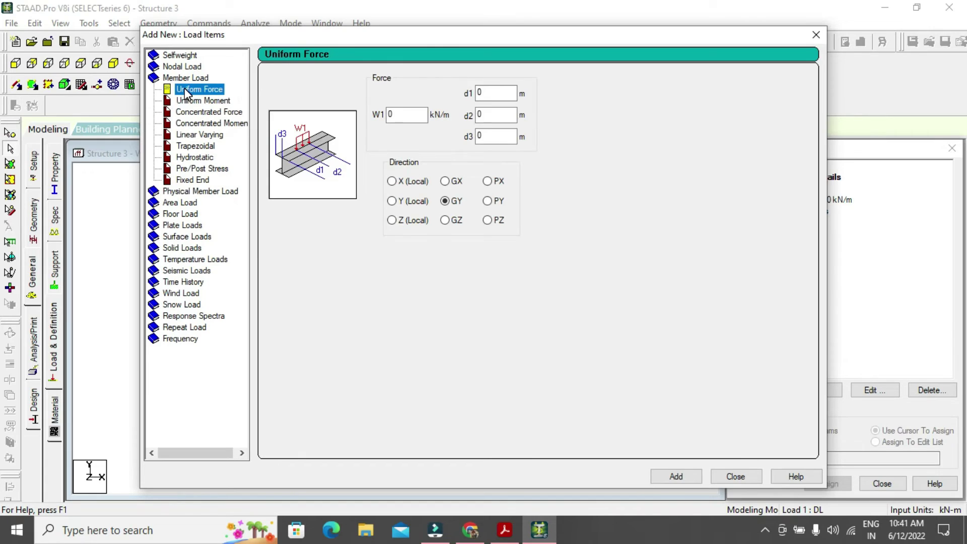
pyautogui.click(196, 114)
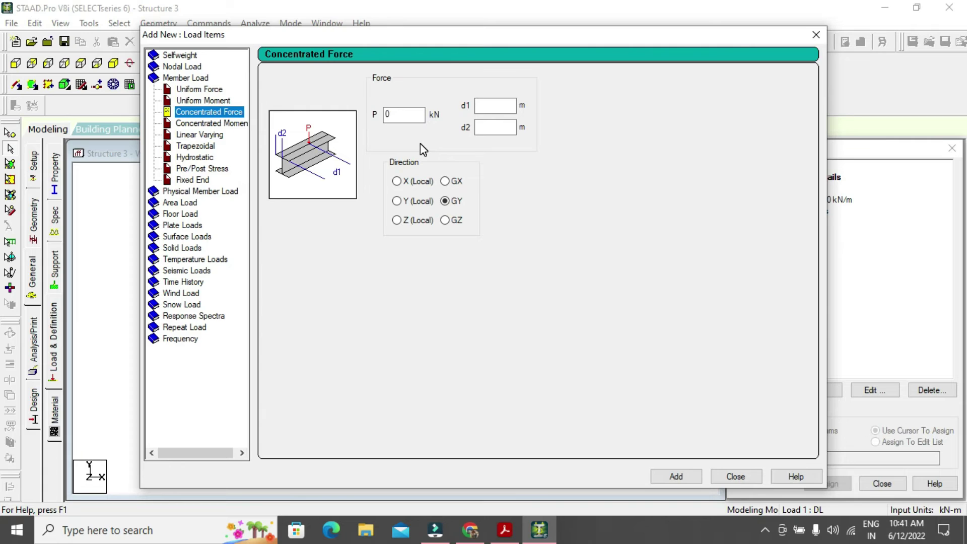
pyautogui.doubleClick(398, 115)
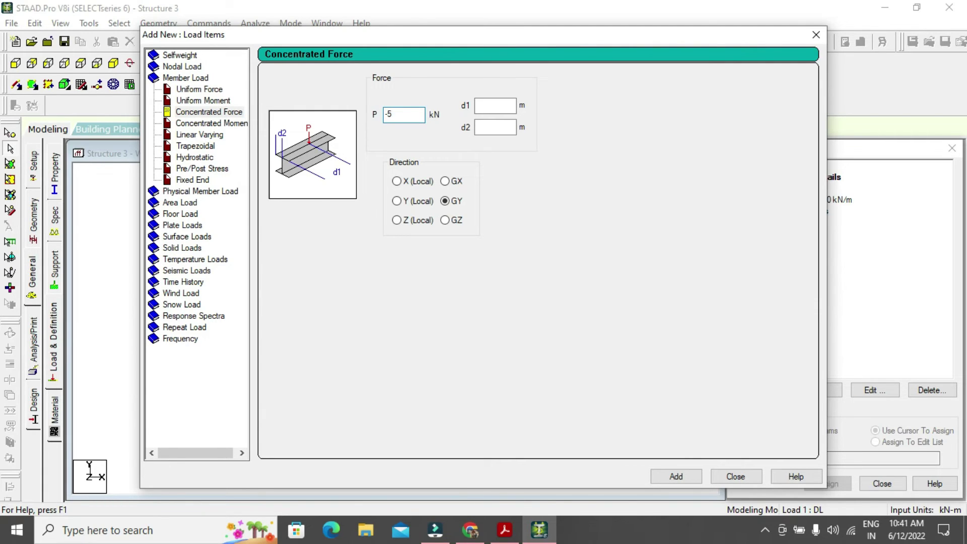
pyautogui.click(505, 529)
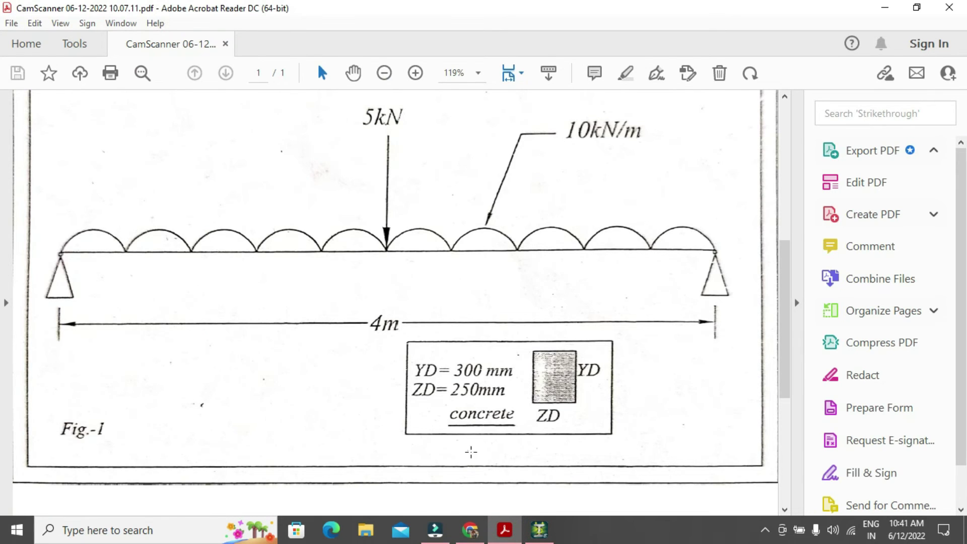
pyautogui.click(538, 529)
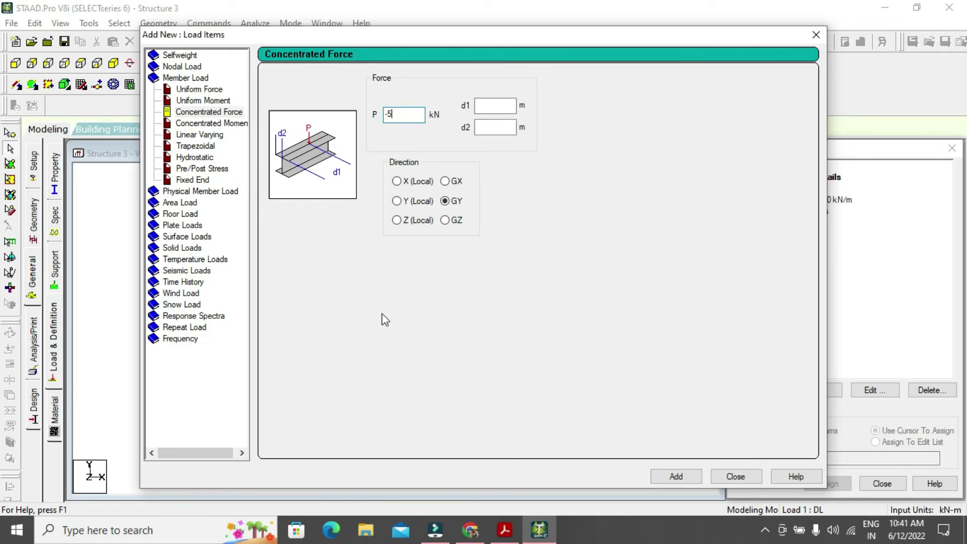
pyautogui.click(676, 477)
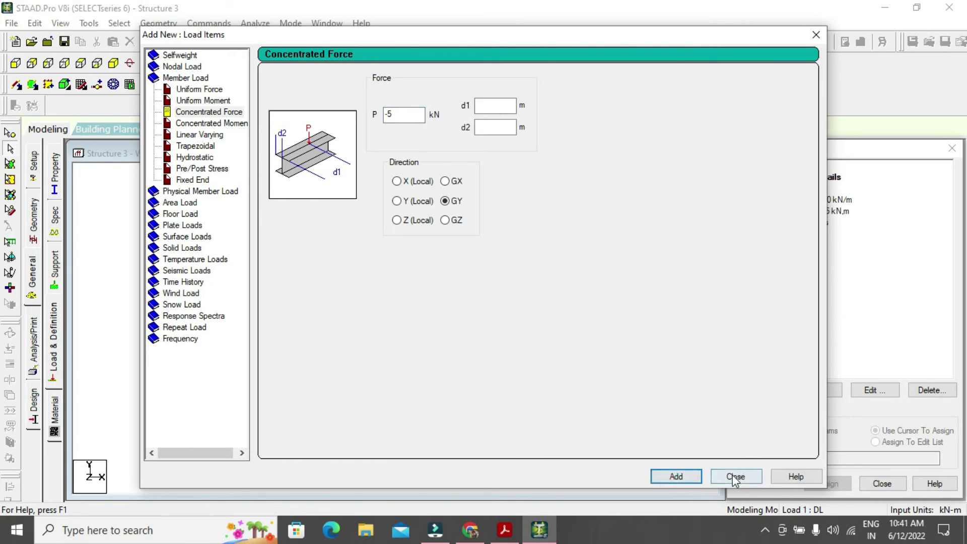
pyautogui.click(734, 476)
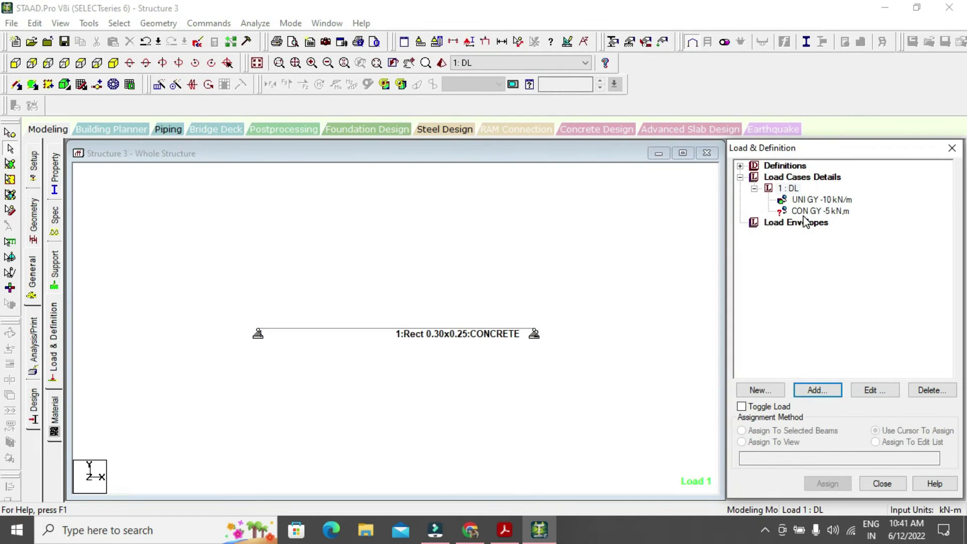
# Step: Assign the CON GY -5 kN concentrated load to the selected beam and deselect the beam
pyautogui.click(808, 201)
pyautogui.click(801, 212)
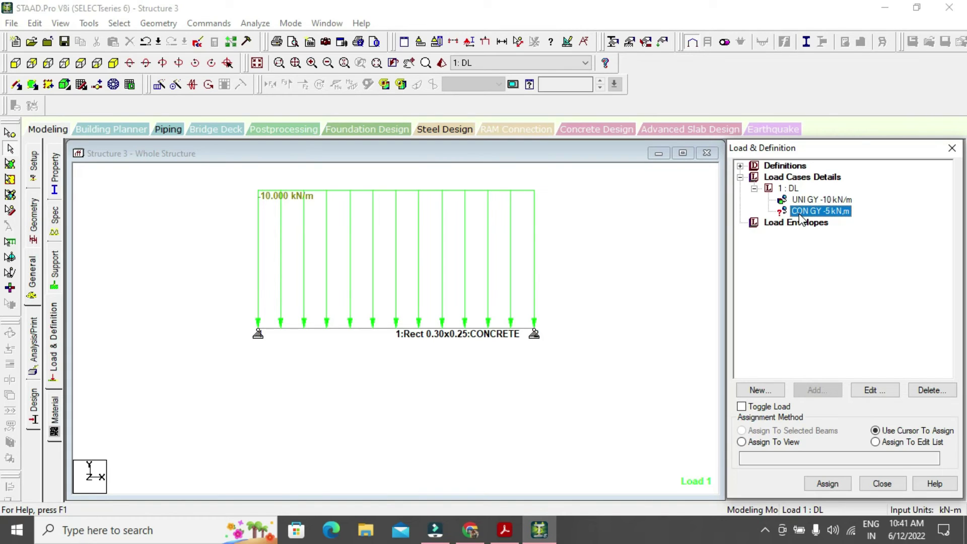
pyautogui.click(233, 318)
pyautogui.moveTo(232, 319); pyautogui.dragTo(569, 367)
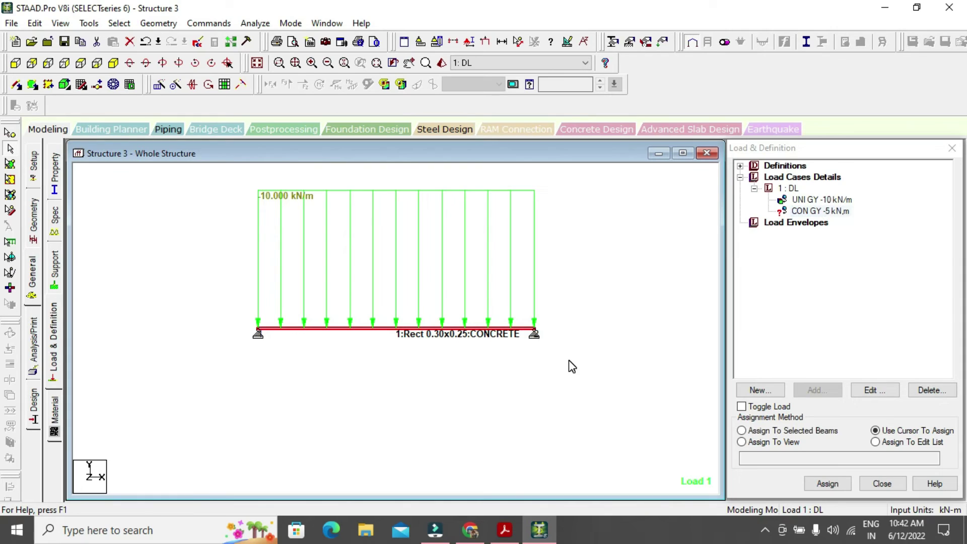
pyautogui.click(742, 430)
pyautogui.click(825, 482)
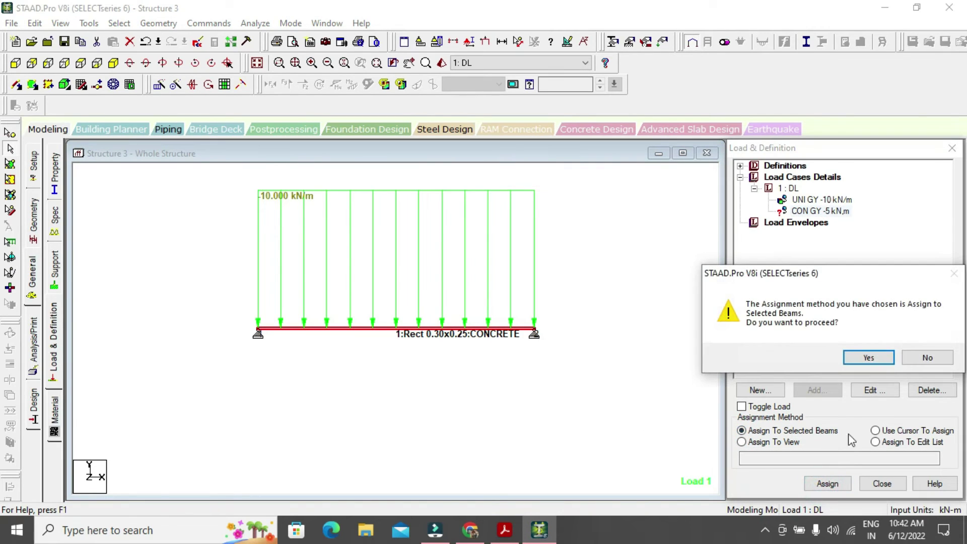
pyautogui.click(868, 357)
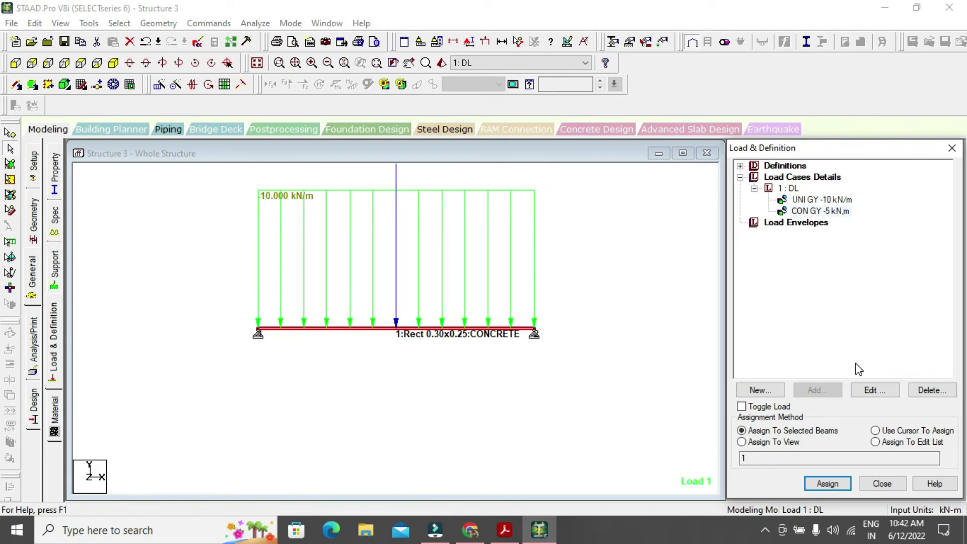
pyautogui.click(606, 289)
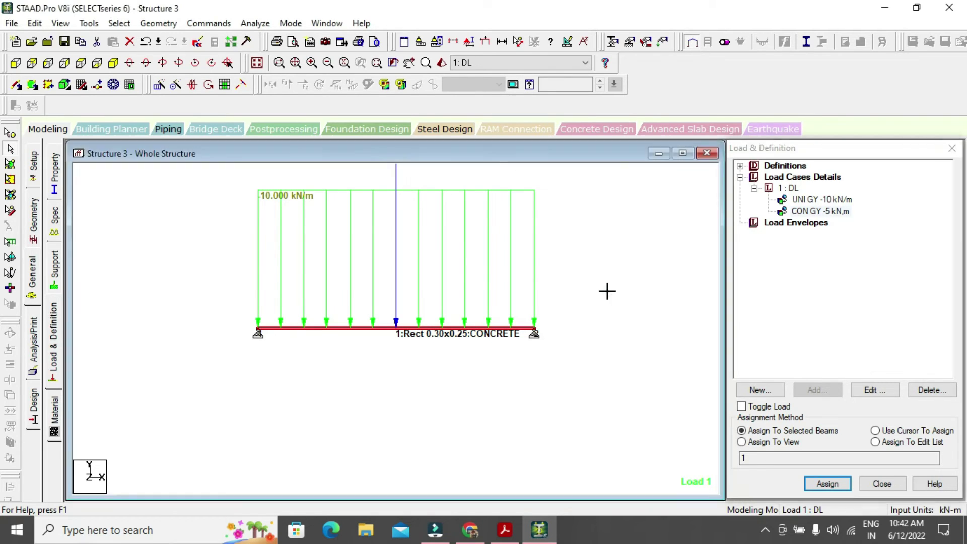
# Step: Add a Perform Analysis command with the No Print option
pyautogui.click(208, 23)
pyautogui.moveTo(313, 253)
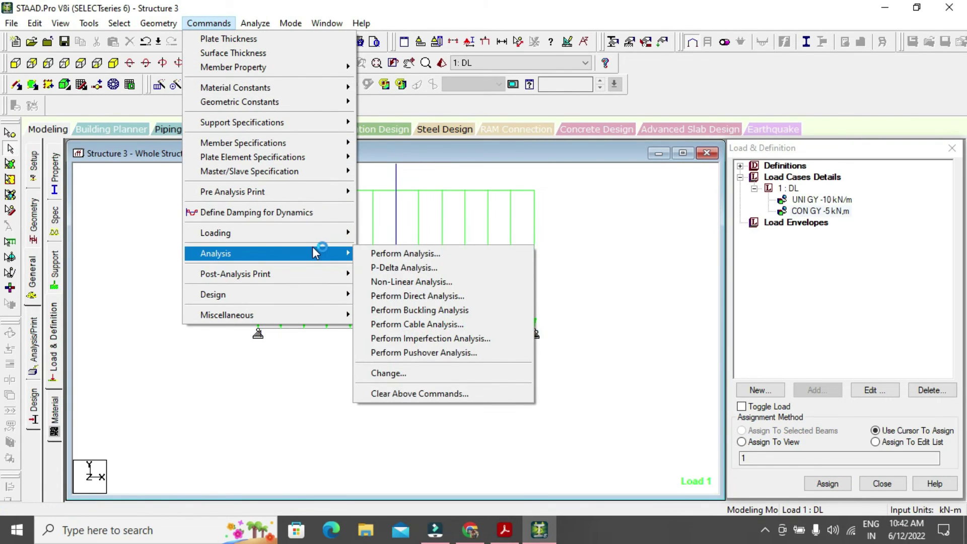
pyautogui.click(431, 253)
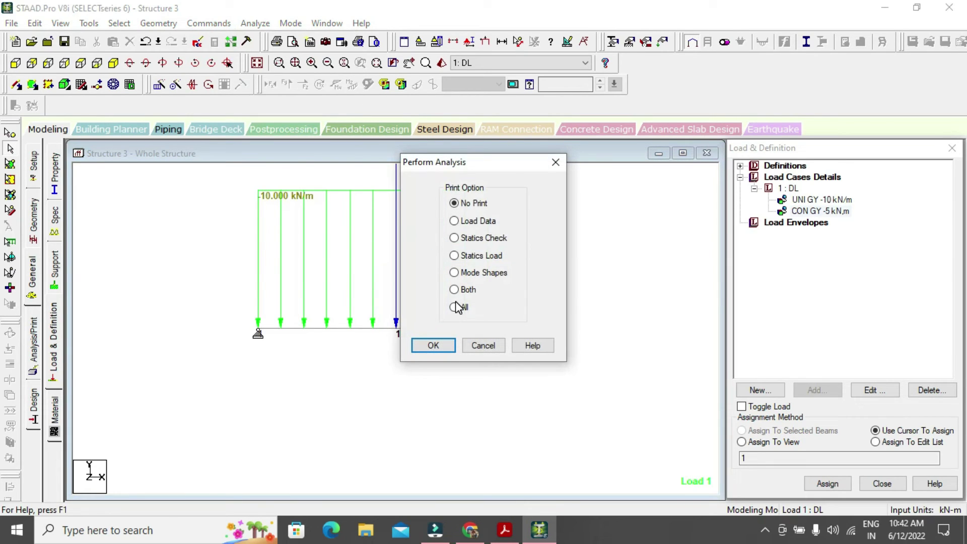
pyautogui.click(431, 346)
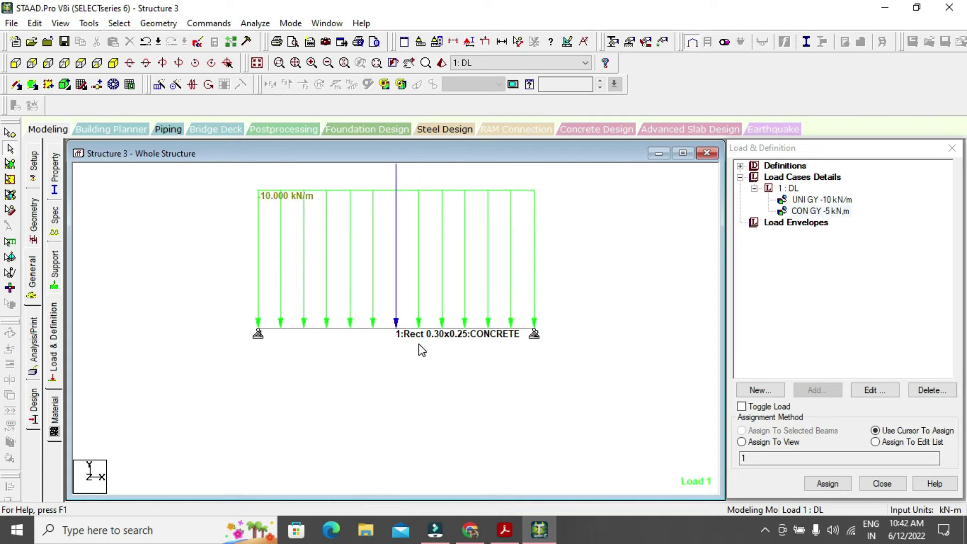
# Step: Add a post-analysis print command for the support reactions, assigned to the view
pyautogui.click(205, 24)
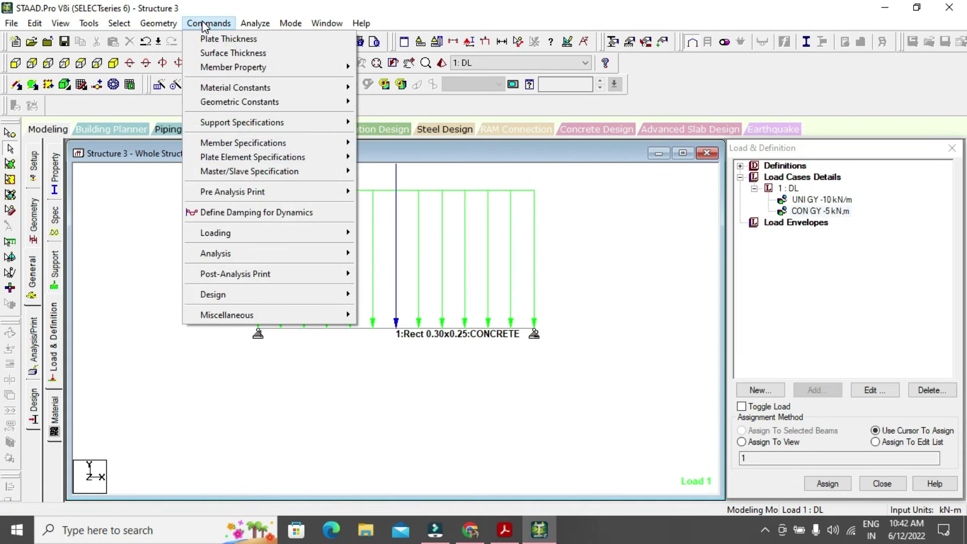
pyautogui.moveTo(232, 108)
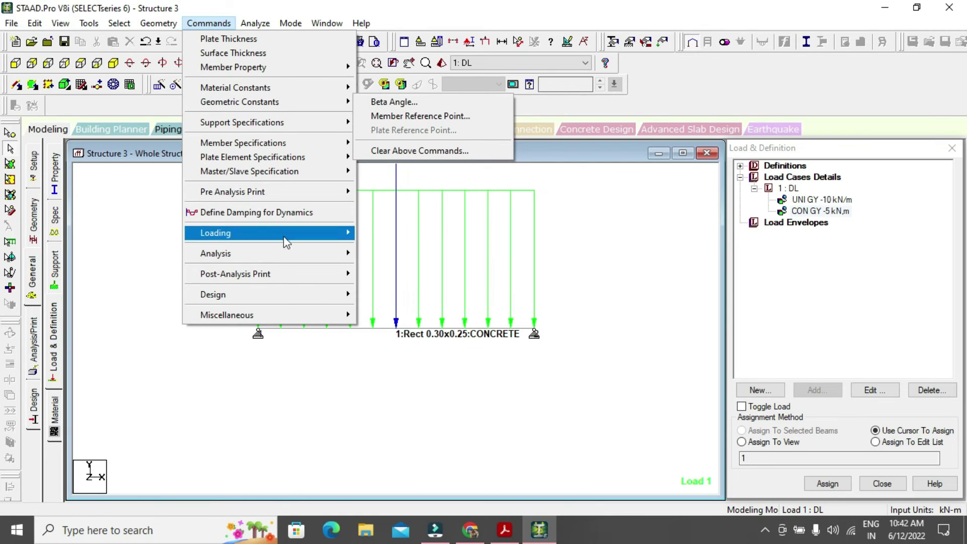
pyautogui.moveTo(292, 274)
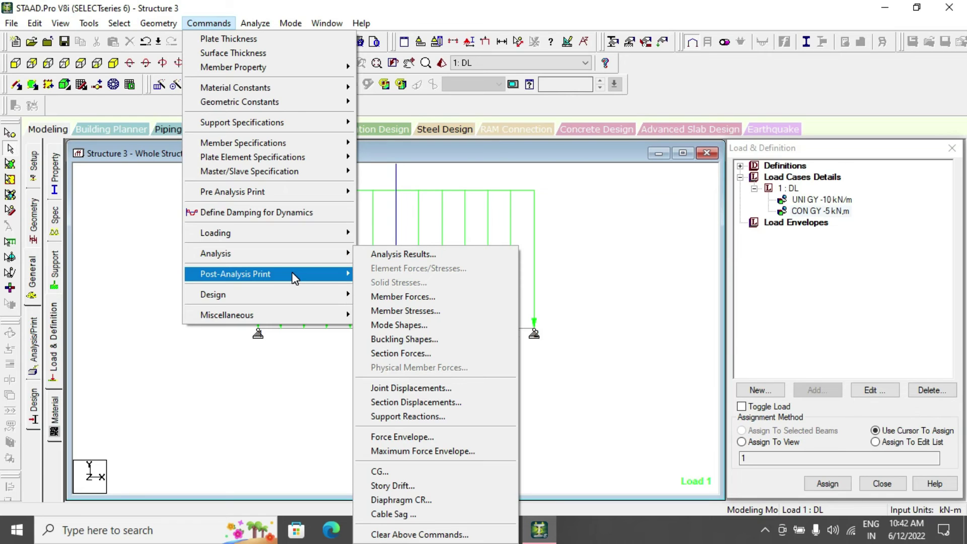
pyautogui.click(406, 416)
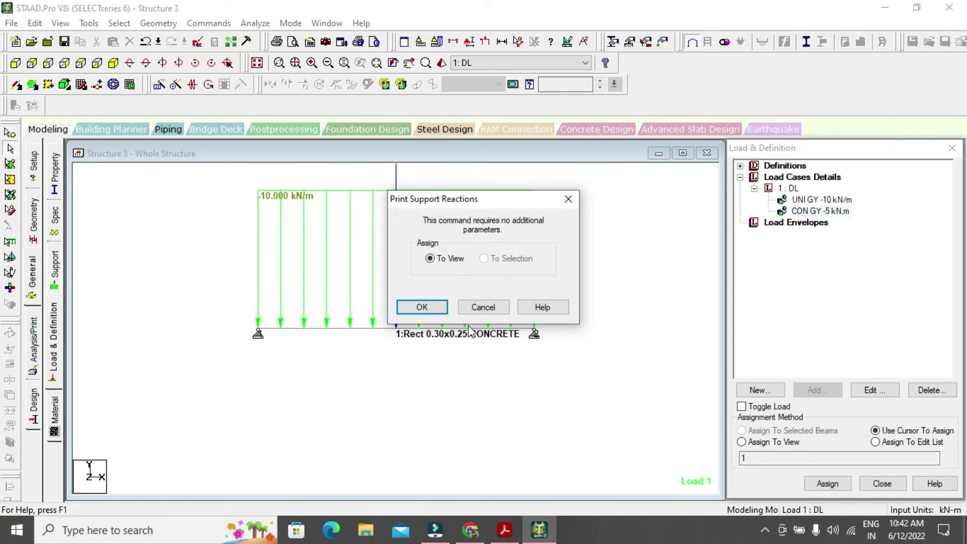
pyautogui.click(421, 306)
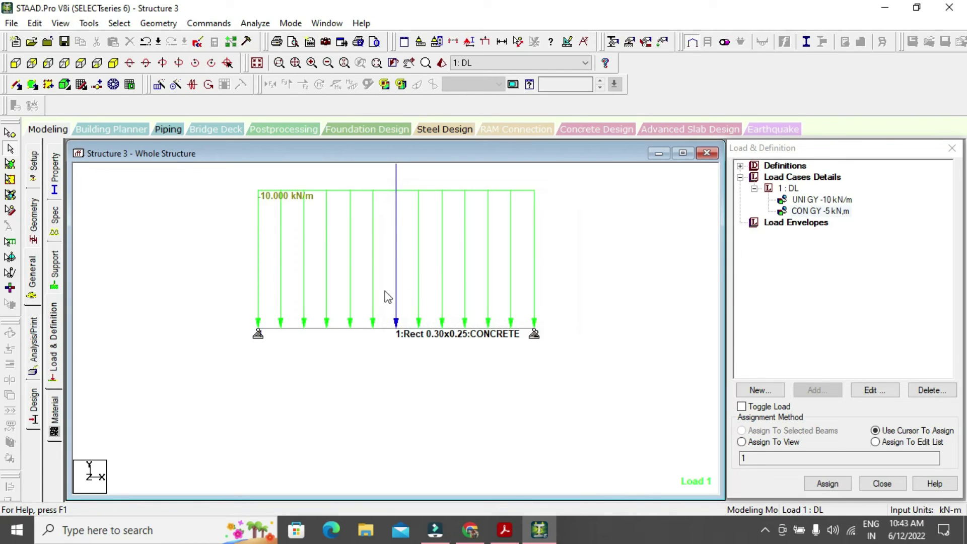
# Step: Add a post-analysis Maximum Force Envelope print command with 0 sections, assigned to the view
pyautogui.click(210, 24)
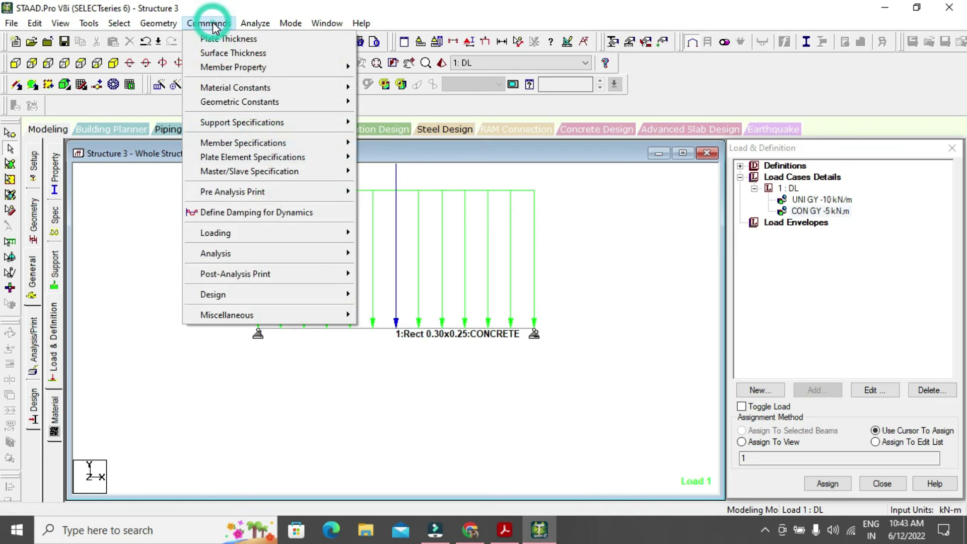
pyautogui.moveTo(228, 272)
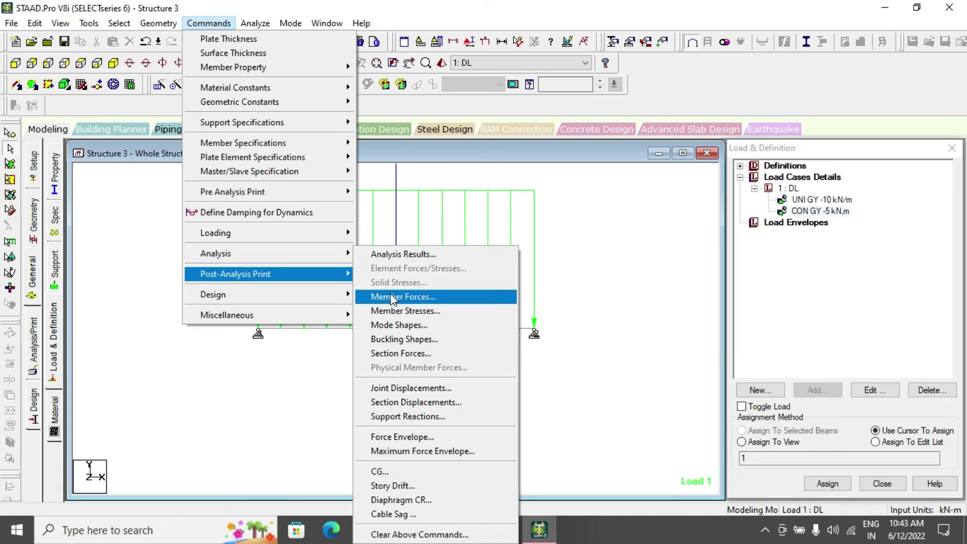
pyautogui.click(400, 450)
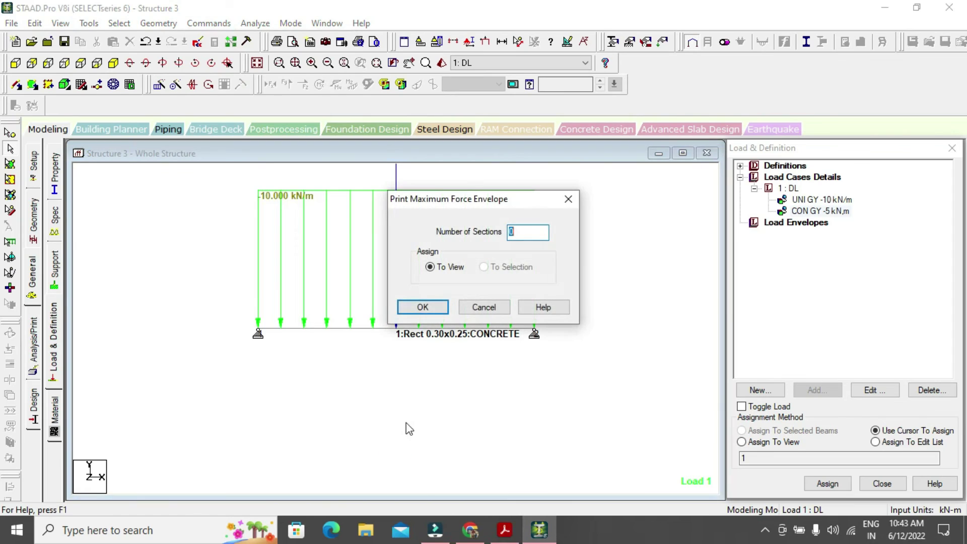
pyautogui.click(427, 308)
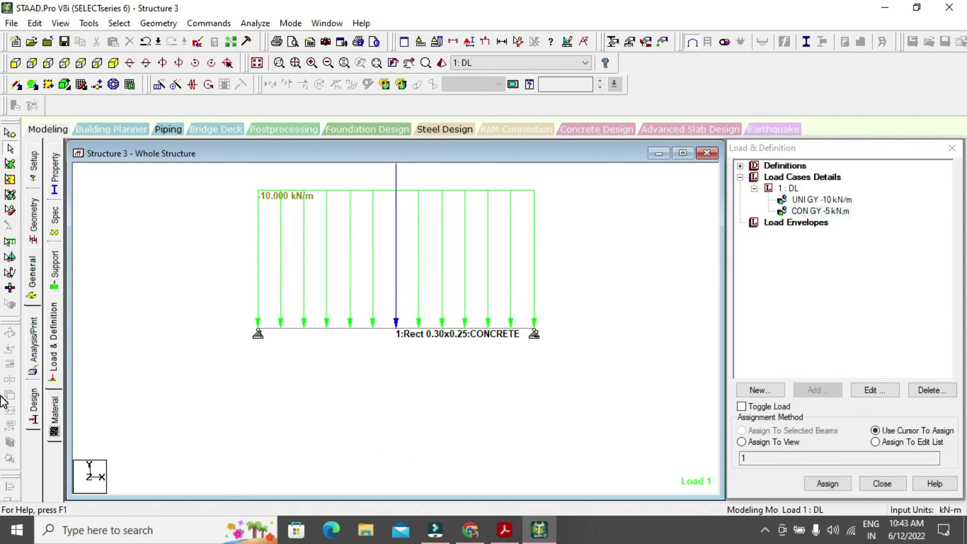
# Step: Run the analysis of the beam and open its output file when the run has finished
pyautogui.click(258, 24)
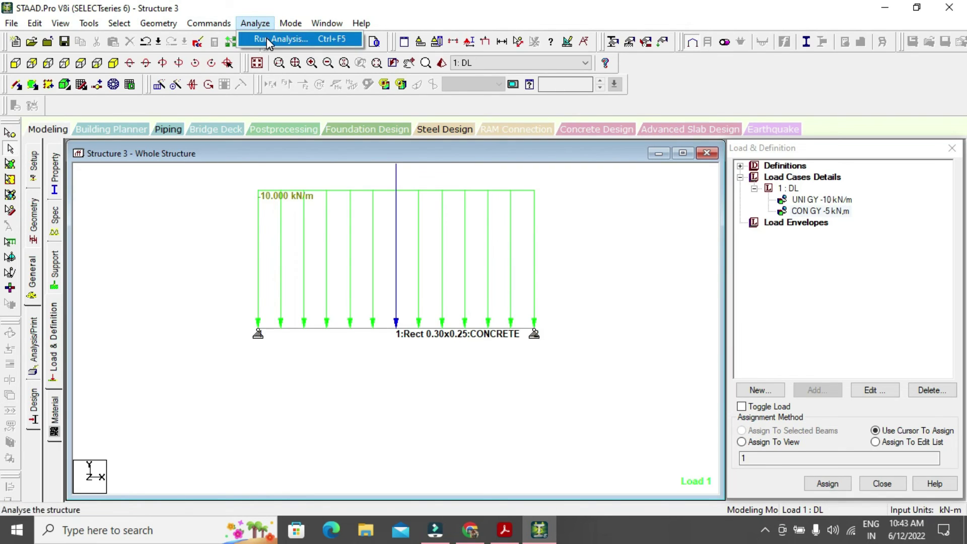
pyautogui.click(266, 38)
pyautogui.click(396, 283)
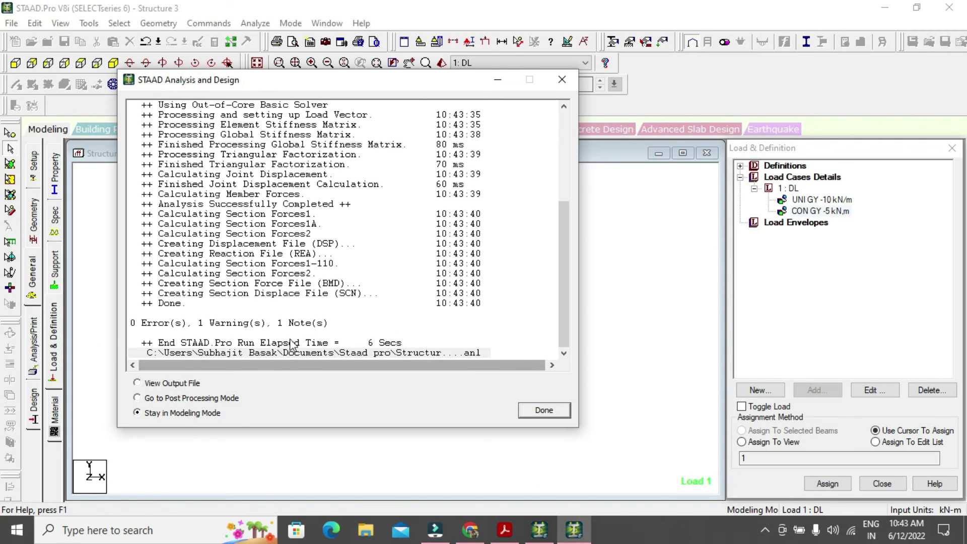
pyautogui.click(151, 382)
pyautogui.click(542, 409)
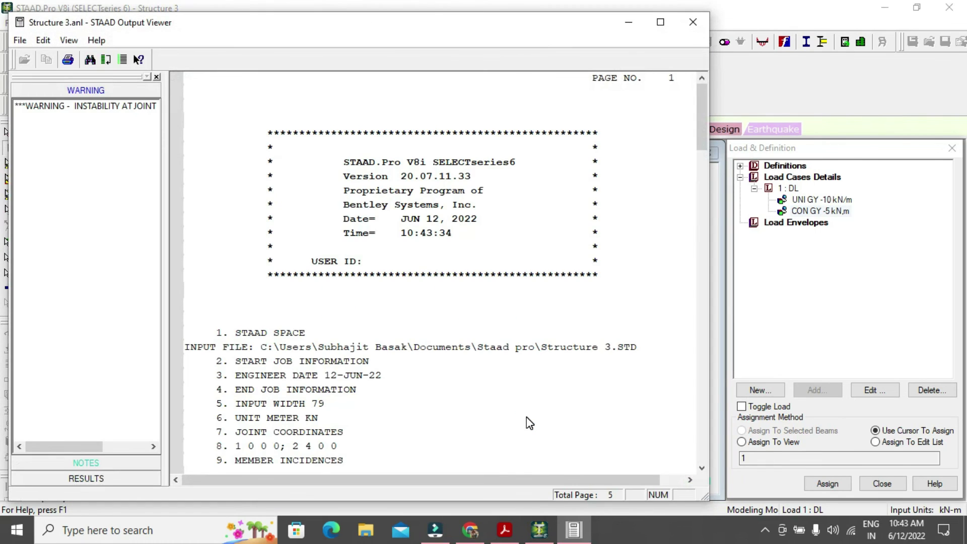
# Step: Review the support reactions and maximum force envelope results in the output file, and close the viewer
pyautogui.scroll(-10, 313, 329)
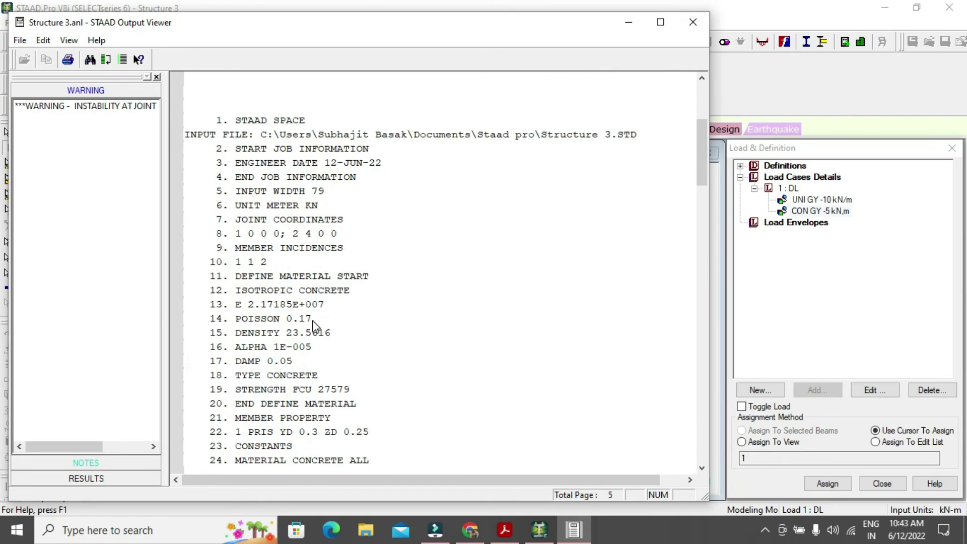
pyautogui.click(119, 479)
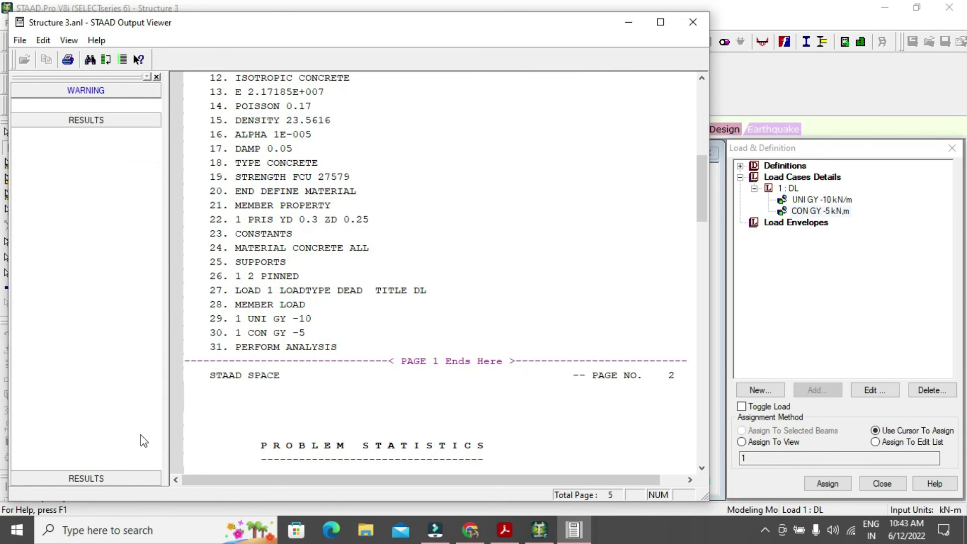
pyautogui.click(99, 137)
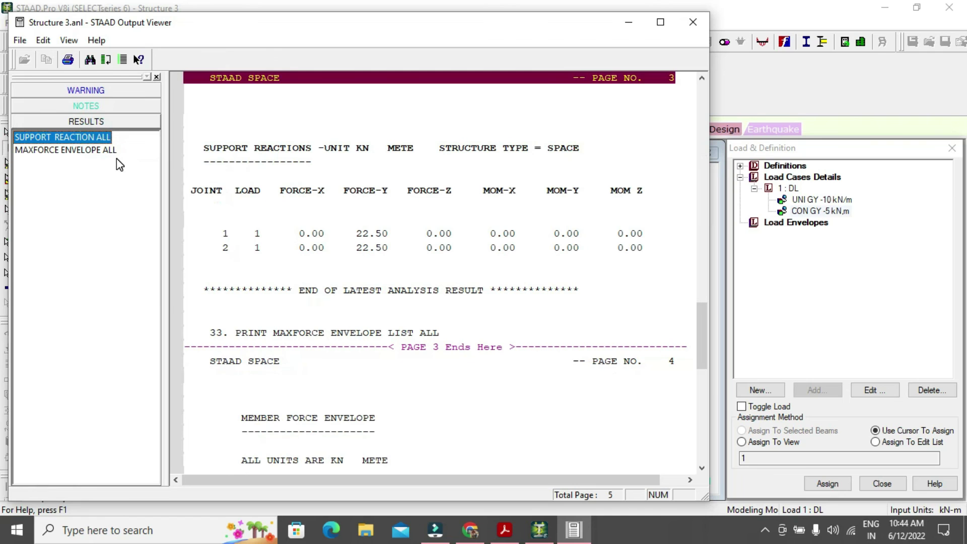
pyautogui.click(117, 151)
pyautogui.scroll(-5, 427, 293)
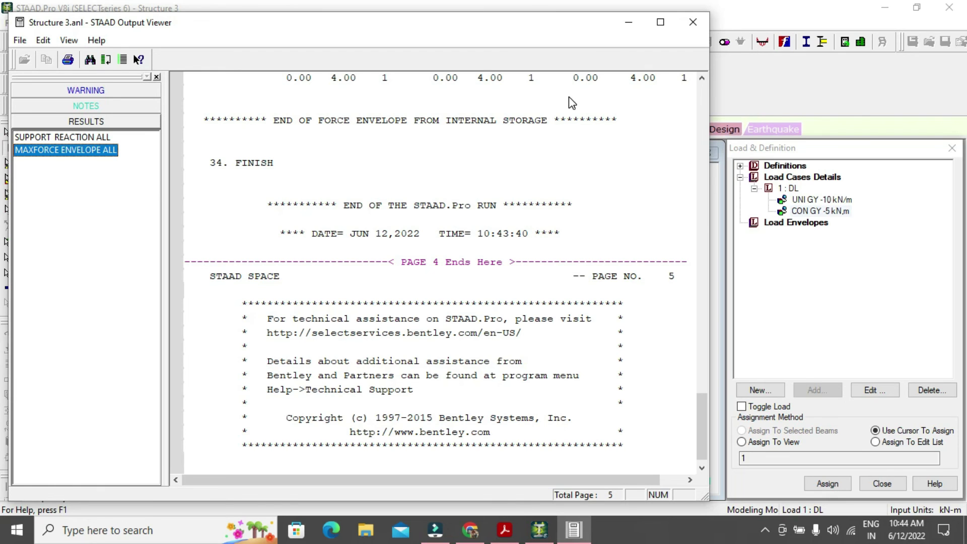
pyautogui.click(691, 21)
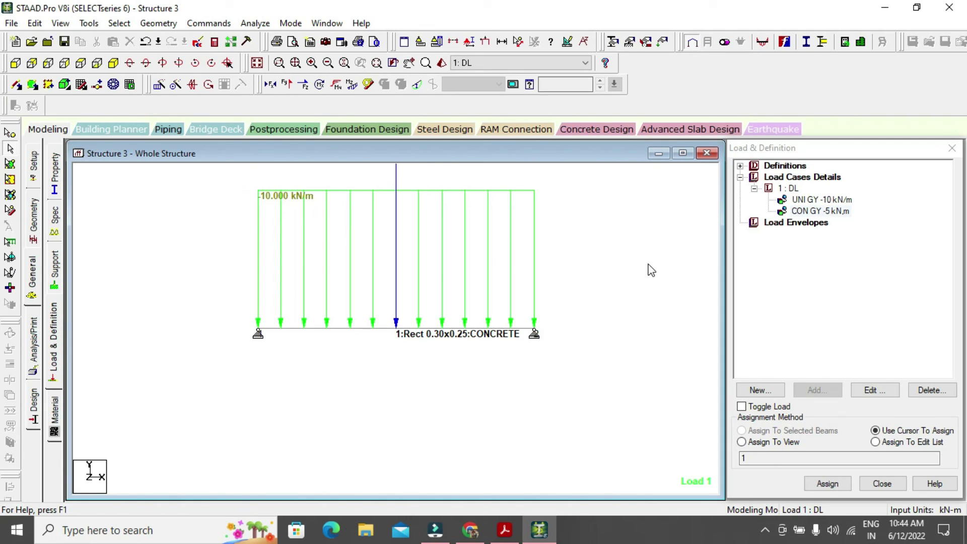
# Step: Examine the beam's shear bending, loading and deflection data, and recheck the beam sketch in the PDF
pyautogui.click(292, 333)
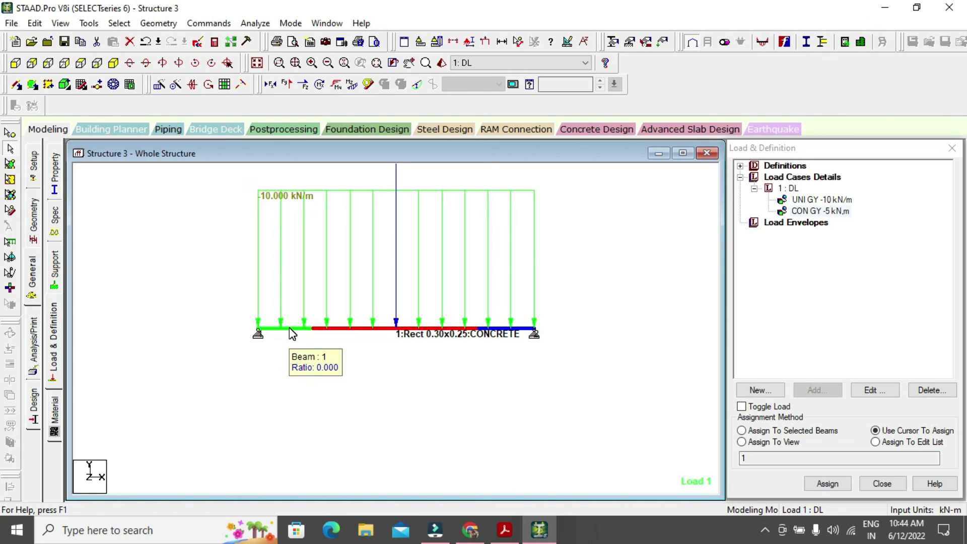
pyautogui.doubleClick(292, 334)
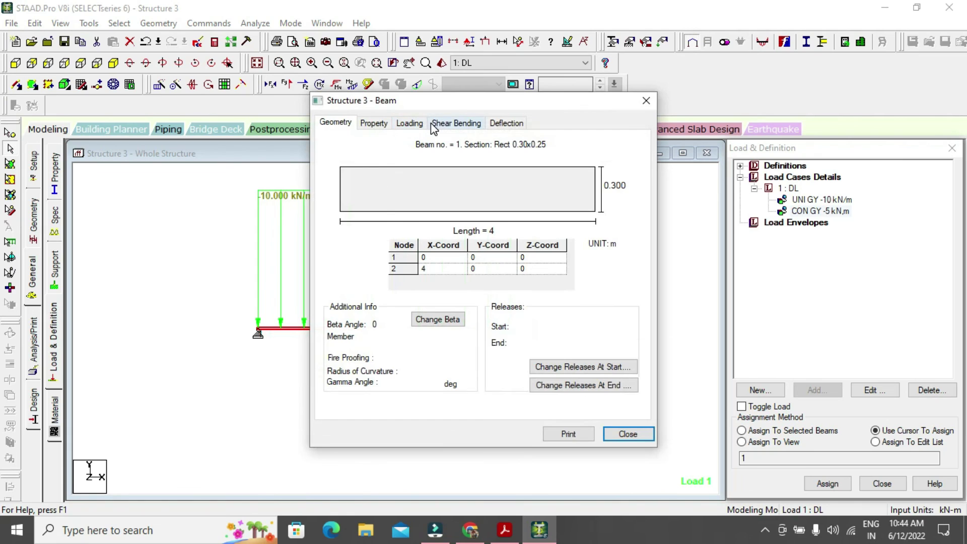
pyautogui.click(434, 127)
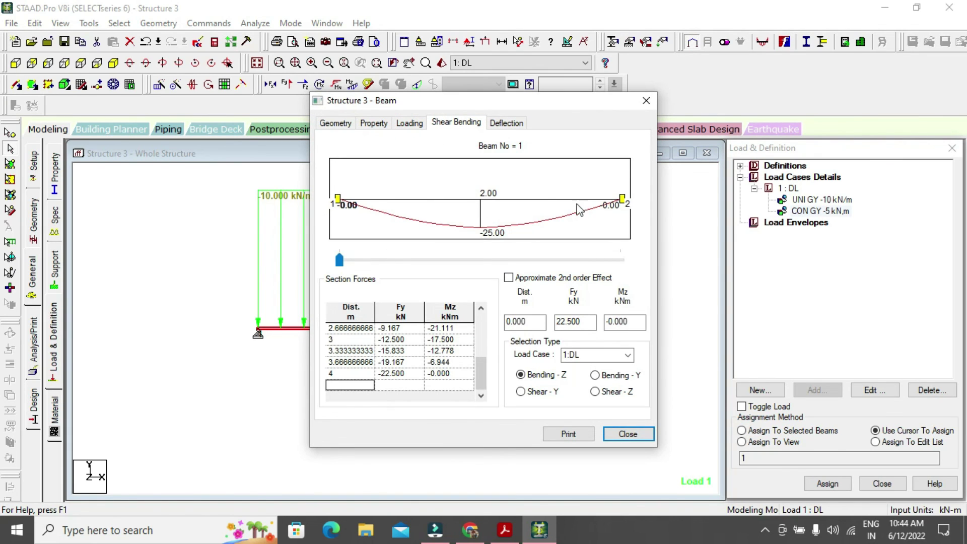
pyautogui.click(411, 124)
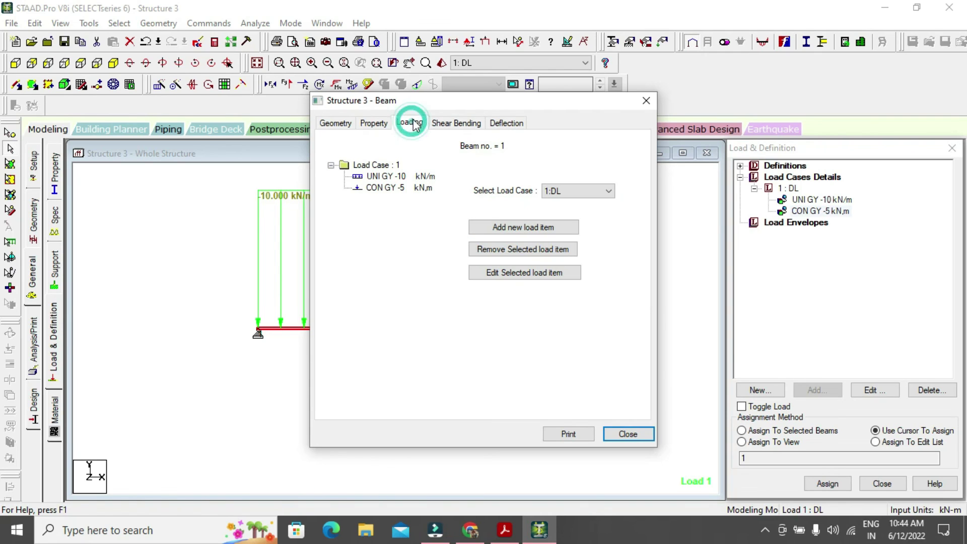
pyautogui.click(502, 123)
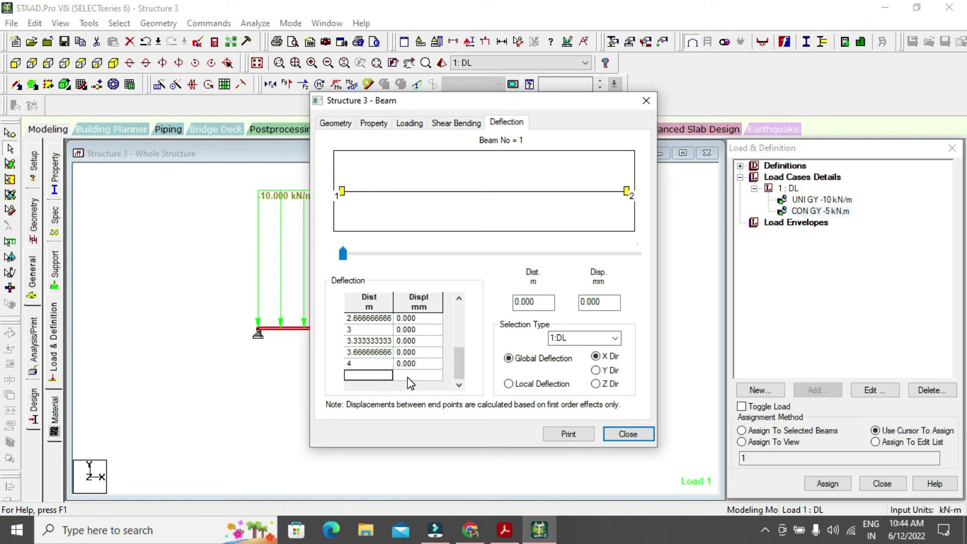
pyautogui.click(614, 434)
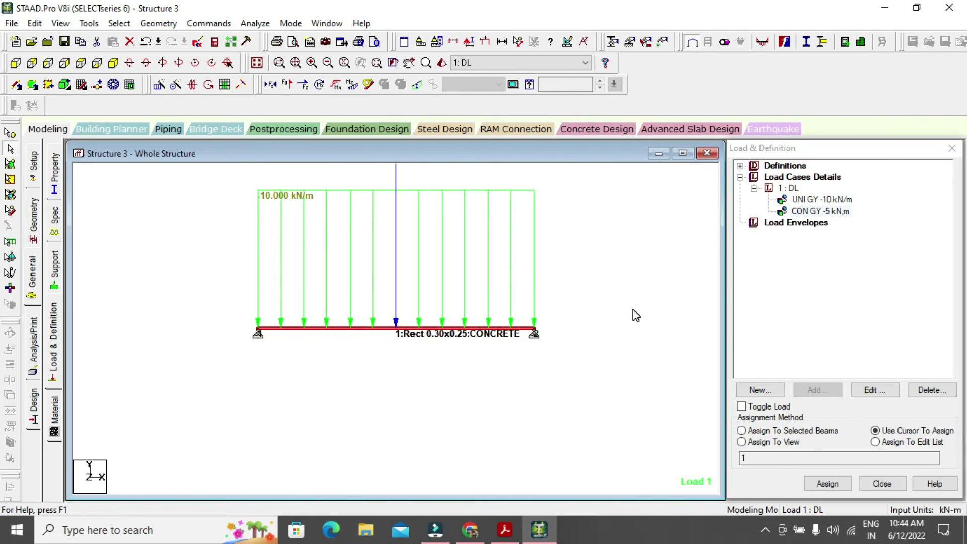
pyautogui.click(504, 529)
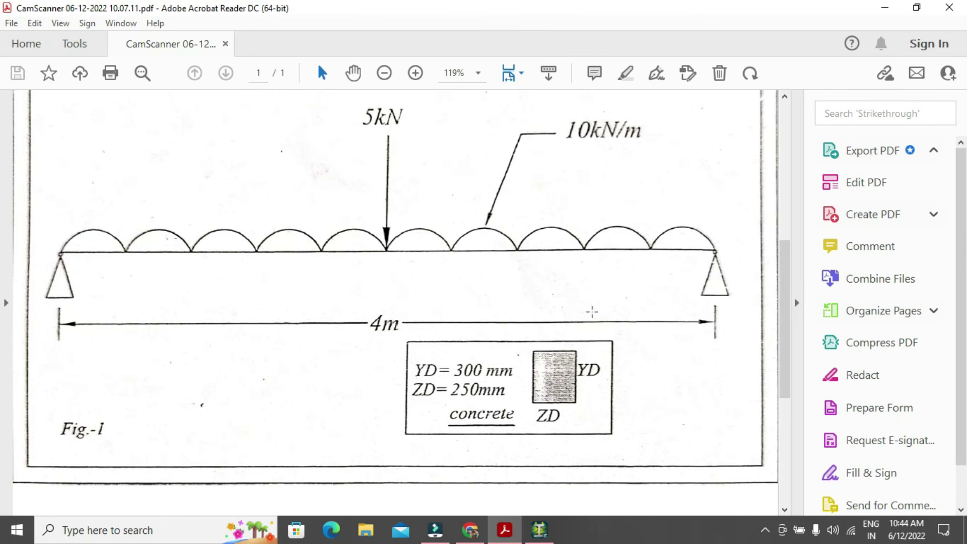
pyautogui.click(539, 530)
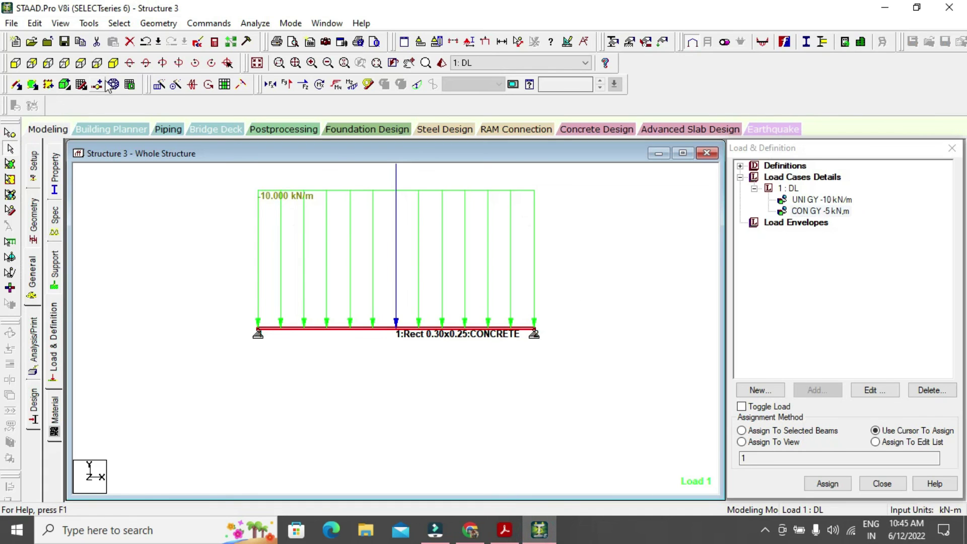
# Step: Open a 3D rendering of the beam, maximize its window and inspect the solid from different angles
pyautogui.click(62, 24)
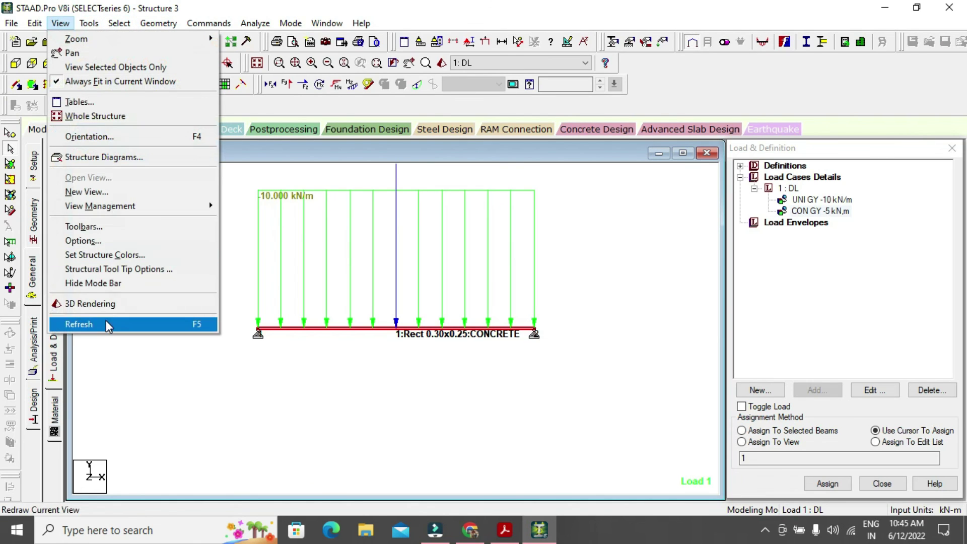
pyautogui.click(99, 305)
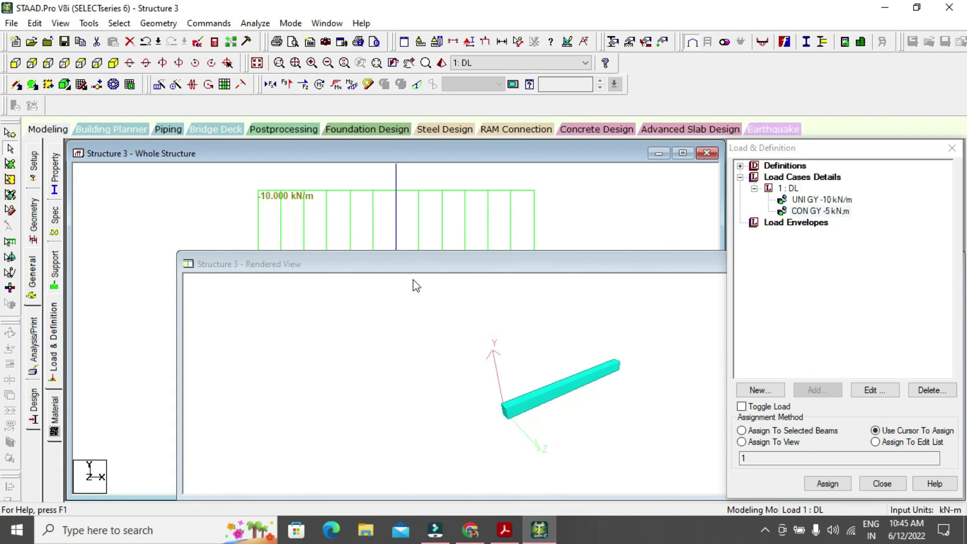
pyautogui.moveTo(397, 263); pyautogui.dragTo(285, 188)
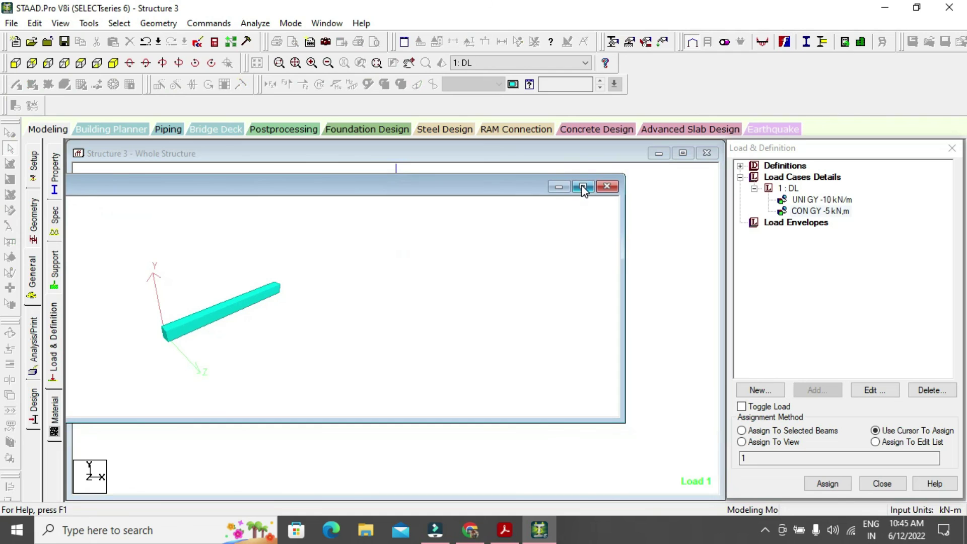
pyautogui.click(583, 187)
pyautogui.moveTo(425, 375); pyautogui.dragTo(396, 302)
pyautogui.moveTo(599, 314); pyautogui.dragTo(636, 356)
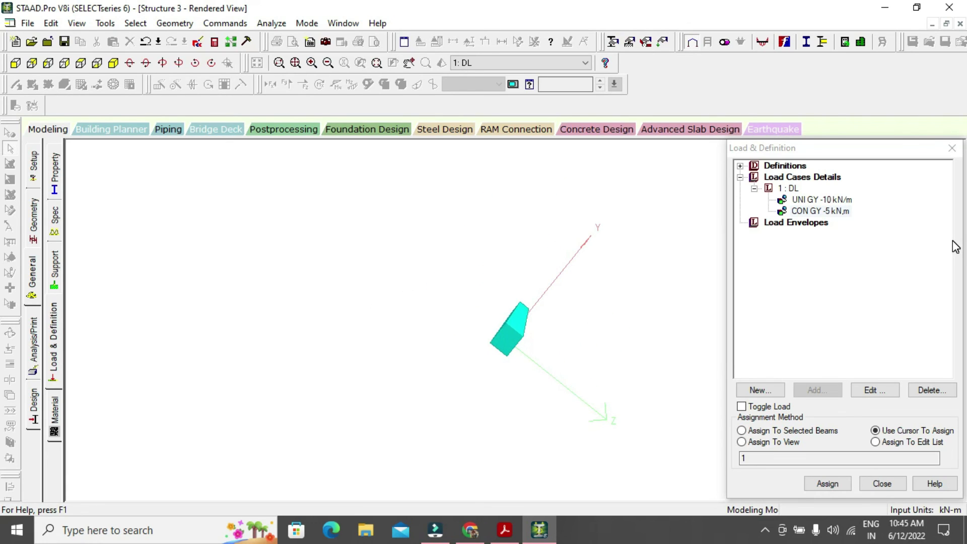